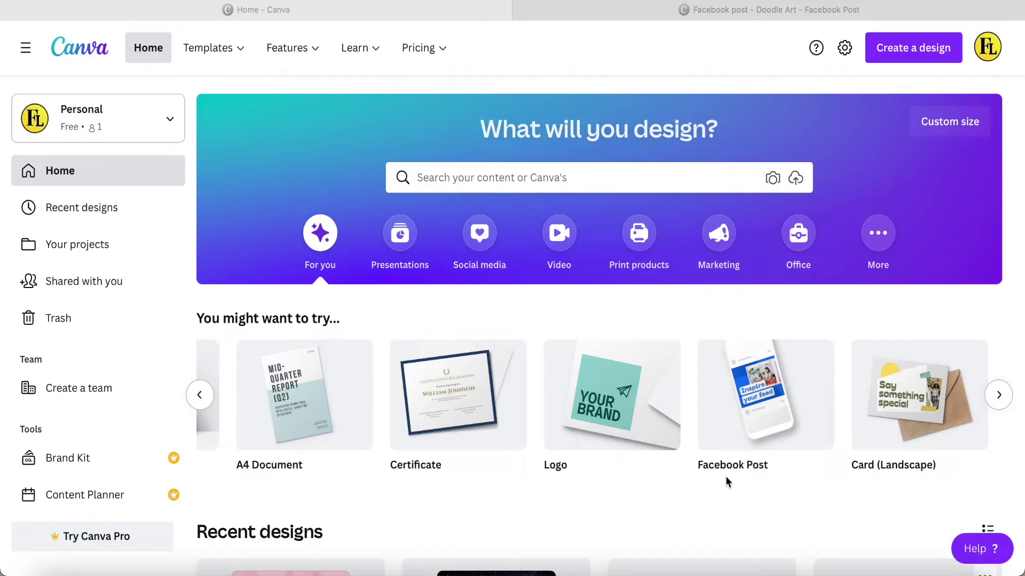
- Switch from the Canva home page to the 'Facebook post - Doodle Art' design editor
{"action": "scroll", "coordinate": [725, 472], "scroll_direction": "left", "scroll_amount": 5}
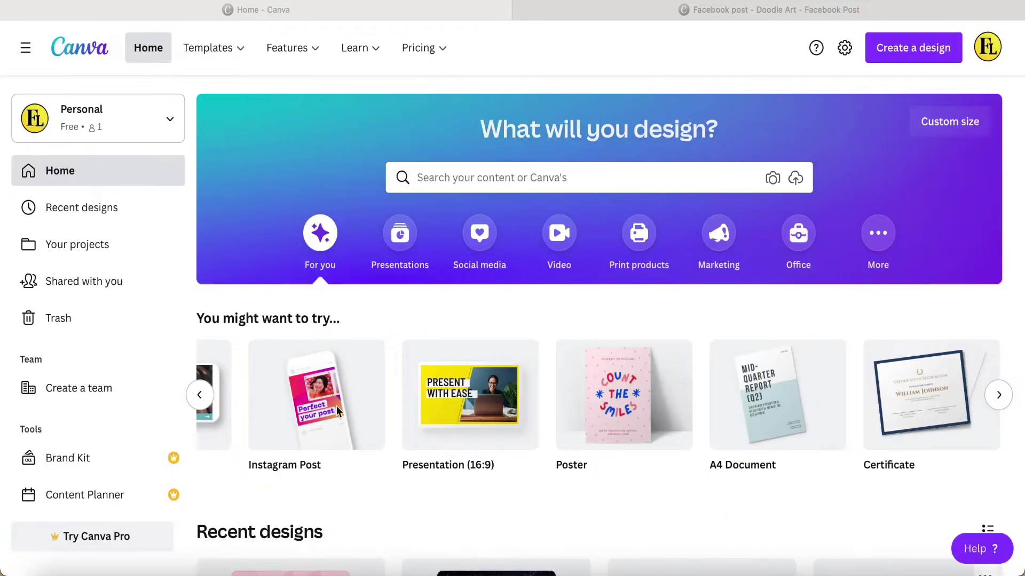
{"action": "left_click", "coordinate": [771, 19]}
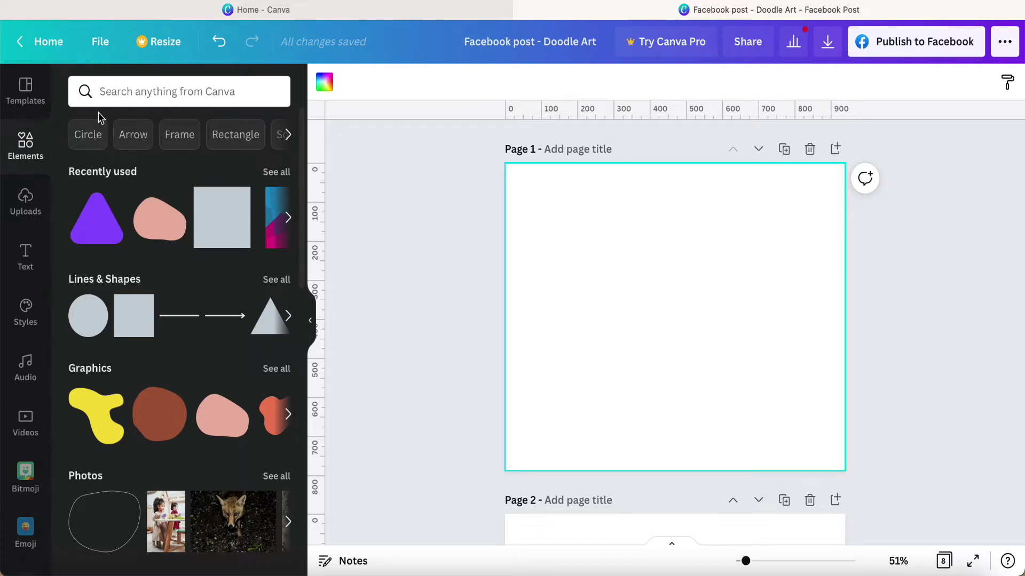
- Search Elements for 'shapes', filter to Graphics, and scroll through the blob and triangle results
{"action": "left_click", "coordinate": [139, 92]}
{"action": "type", "text": "shapes"}
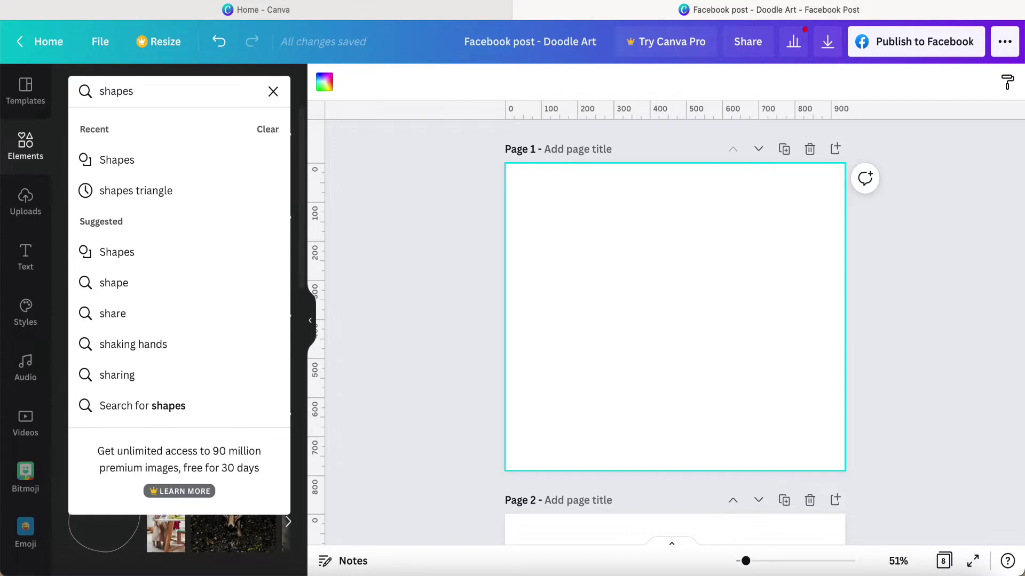
{"action": "key", "text": "Return"}
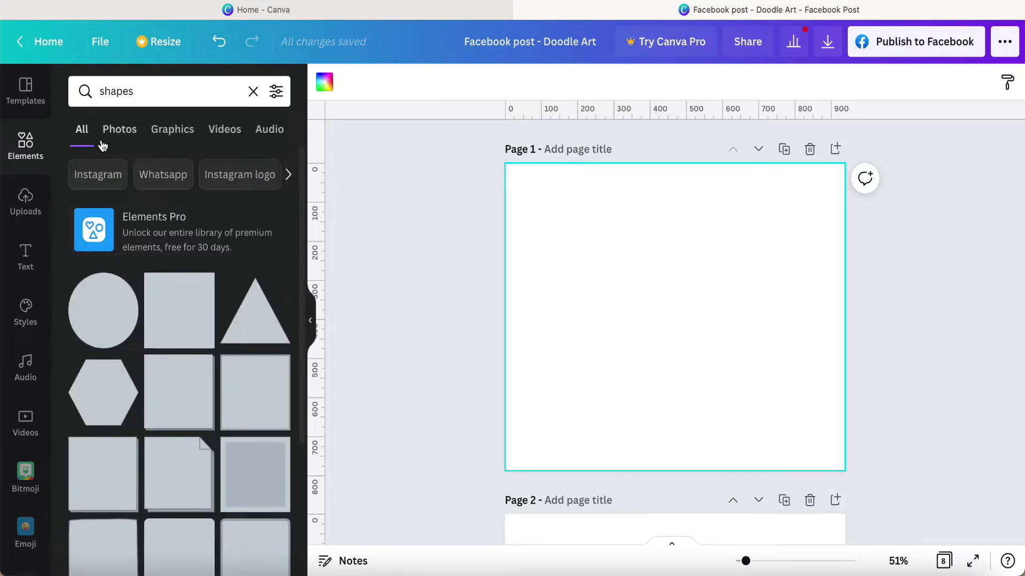
{"action": "left_click", "coordinate": [171, 134]}
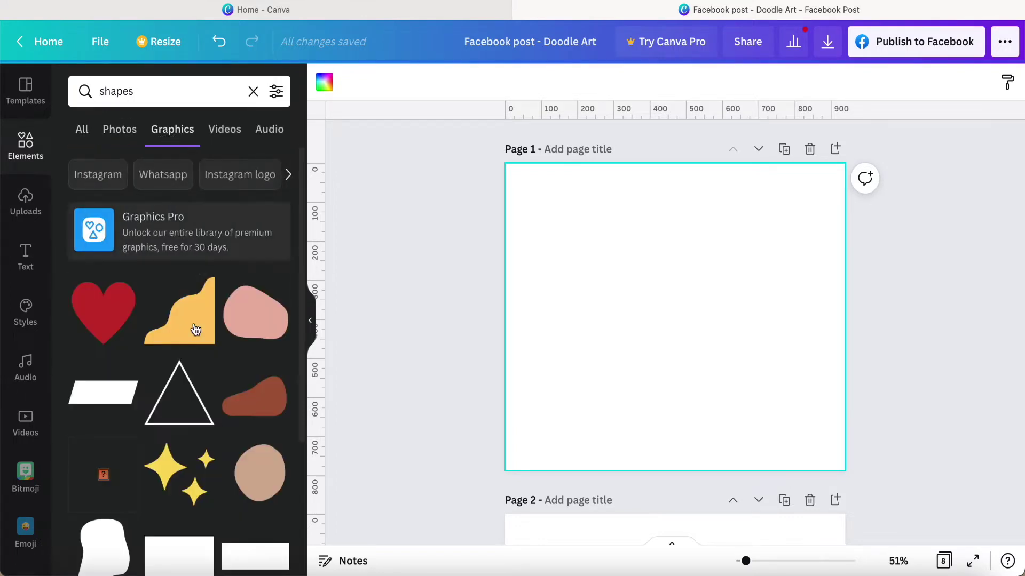
{"action": "scroll", "coordinate": [184, 411], "scroll_direction": "down", "scroll_amount": 6}
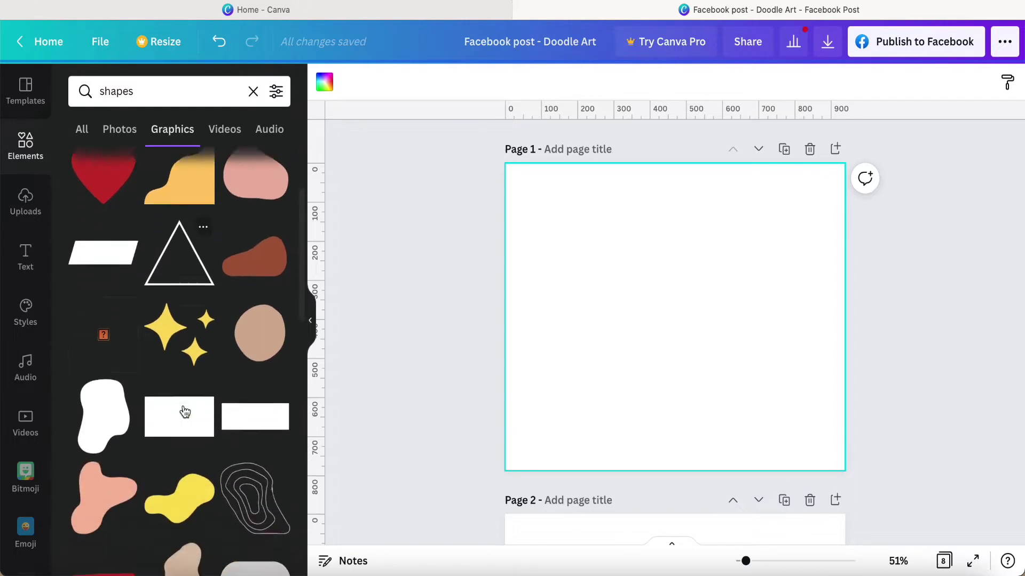
{"action": "scroll", "coordinate": [184, 411], "scroll_direction": "down", "scroll_amount": 6}
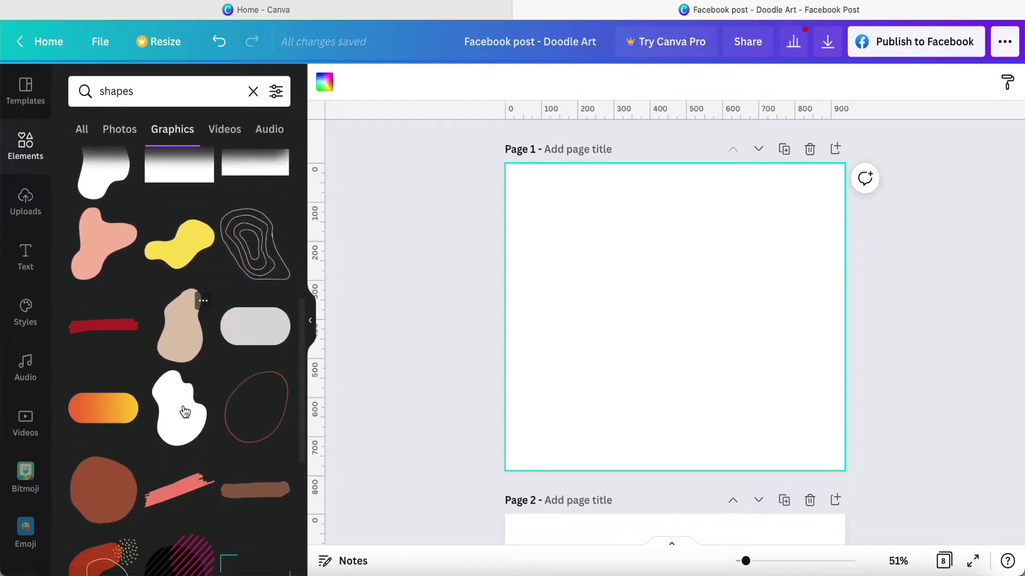
{"action": "scroll", "coordinate": [184, 411], "scroll_direction": "down", "scroll_amount": 8}
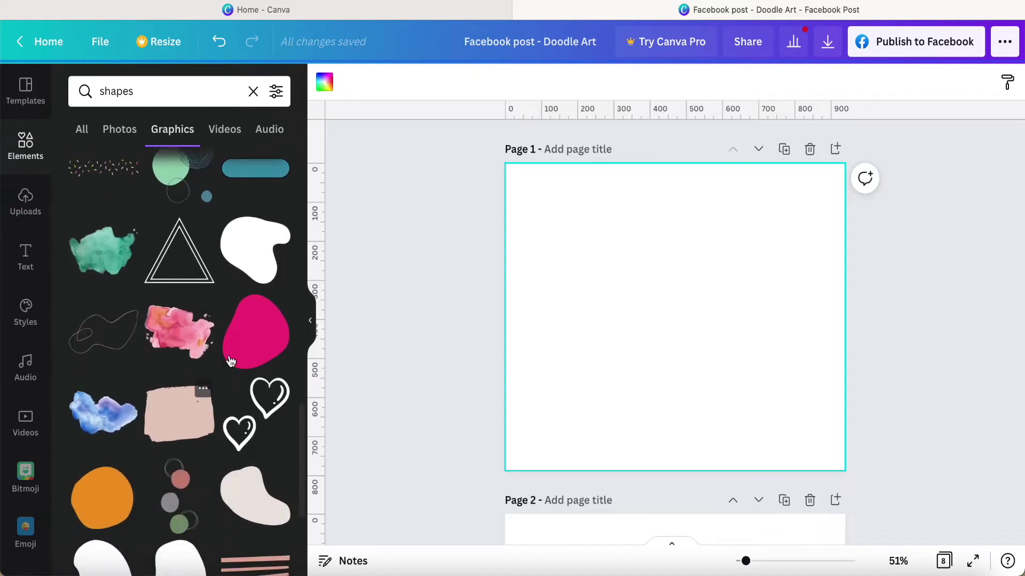
- Add the pink blob to page 1, rotate it, flip it horizontally and vertically, and enlarge it
{"action": "left_click", "coordinate": [249, 349]}
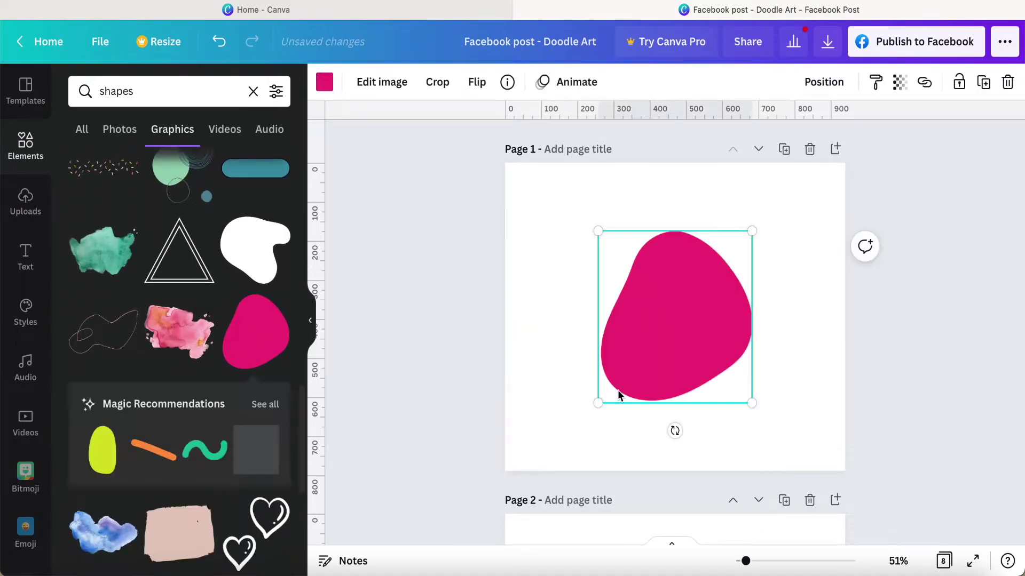
{"action": "left_click_drag", "start_coordinate": [674, 431], "coordinate": [621, 263]}
{"action": "left_click", "coordinate": [477, 81]}
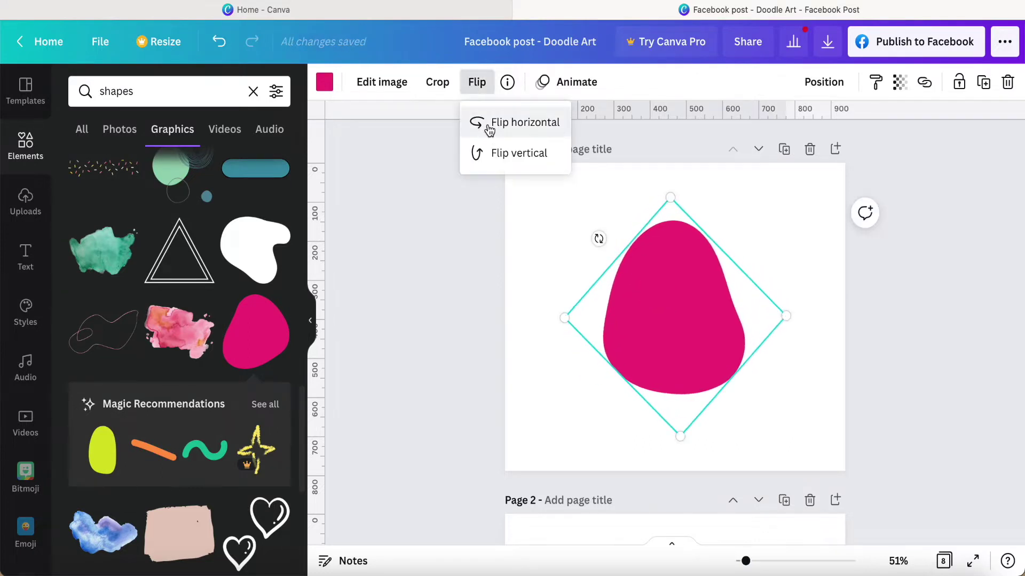
{"action": "left_click", "coordinate": [474, 125]}
{"action": "left_click", "coordinate": [489, 158]}
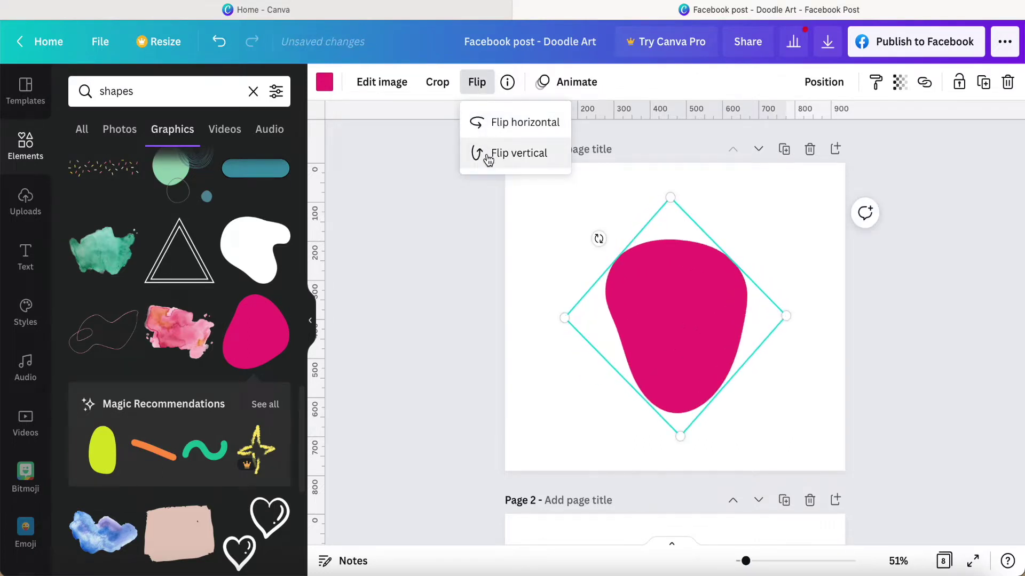
{"action": "left_click_drag", "start_coordinate": [598, 239], "coordinate": [641, 288]}
{"action": "left_click", "coordinate": [476, 81]}
{"action": "left_click", "coordinate": [473, 122]}
{"action": "left_click_drag", "start_coordinate": [564, 323], "coordinate": [536, 324]}
{"action": "left_click_drag", "start_coordinate": [606, 354], "coordinate": [642, 363]}
{"action": "scroll", "coordinate": [180, 444], "scroll_direction": "down", "scroll_amount": 1}
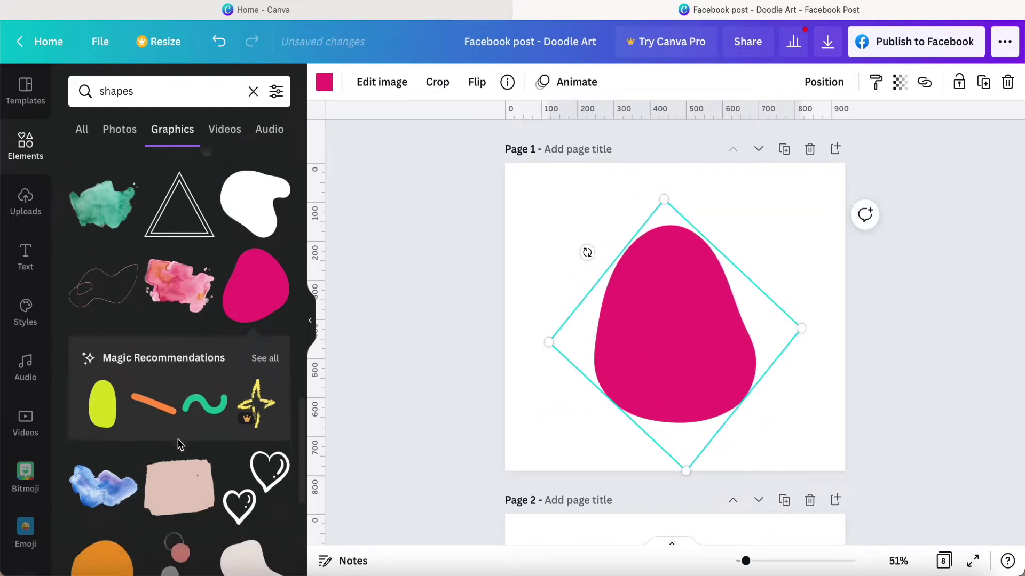
- Add an orange stroke under the pink blob, tilt it, flip it vertically, and duplicate it
{"action": "left_click", "coordinate": [154, 415]}
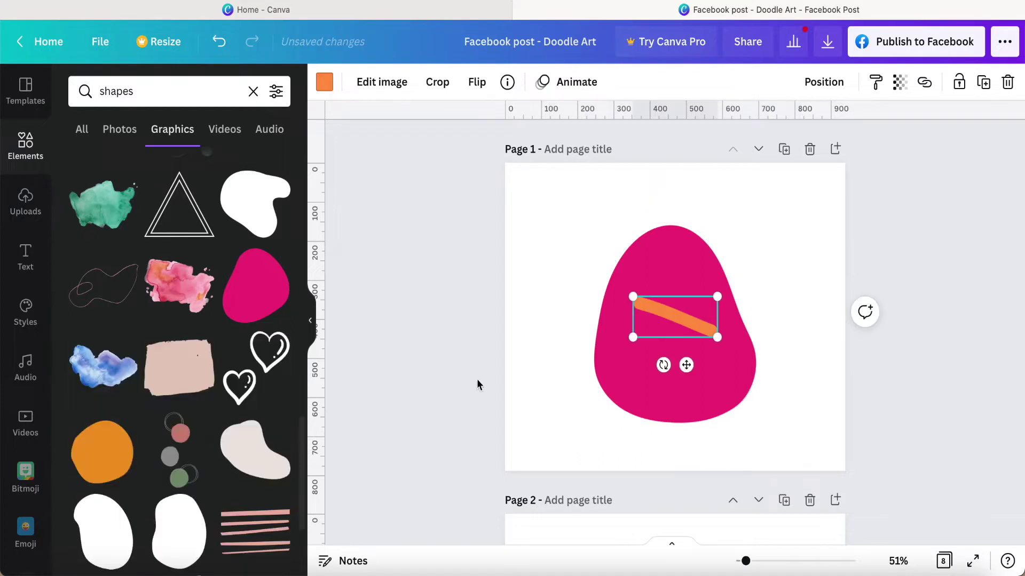
{"action": "mouse_move", "coordinate": [685, 365]}
{"action": "left_mouse_down"}
{"action": "mouse_move", "coordinate": [714, 453]}
{"action": "mouse_move", "coordinate": [672, 427]}
{"action": "mouse_move", "coordinate": [666, 434]}
{"action": "mouse_move", "coordinate": [702, 412]}
{"action": "mouse_move", "coordinate": [706, 422]}
{"action": "mouse_move", "coordinate": [594, 389]}
{"action": "mouse_move", "coordinate": [617, 376]}
{"action": "left_mouse_up"}
{"action": "left_click", "coordinate": [475, 82]}
{"action": "left_click", "coordinate": [476, 153]}
{"action": "key", "text": "ctrl+d"}
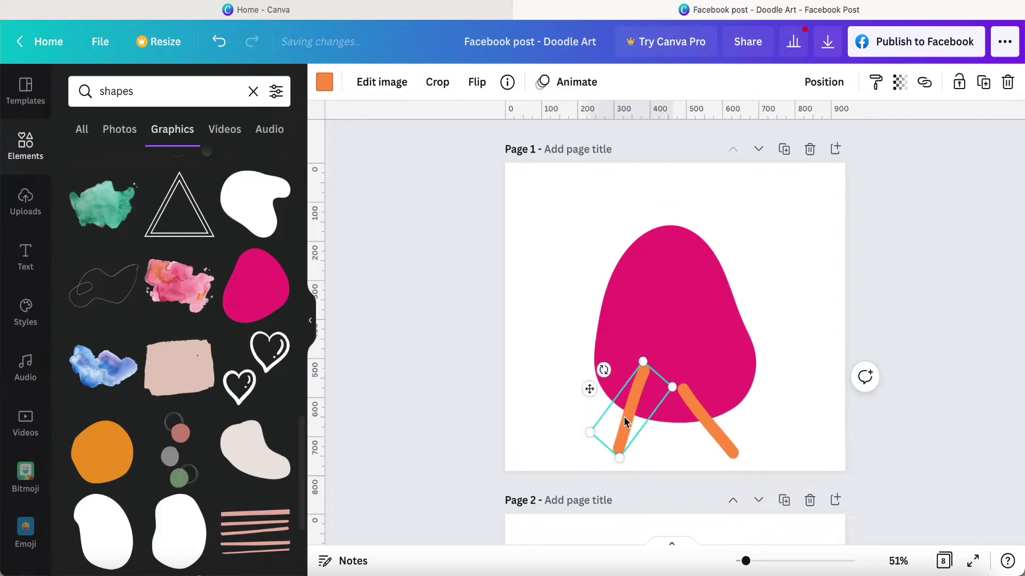
- Send the copied stroke behind the blob and rotate both strokes into legs, the right at 50°
{"action": "right_click", "coordinate": [623, 426]}
{"action": "left_click", "coordinate": [664, 435]}
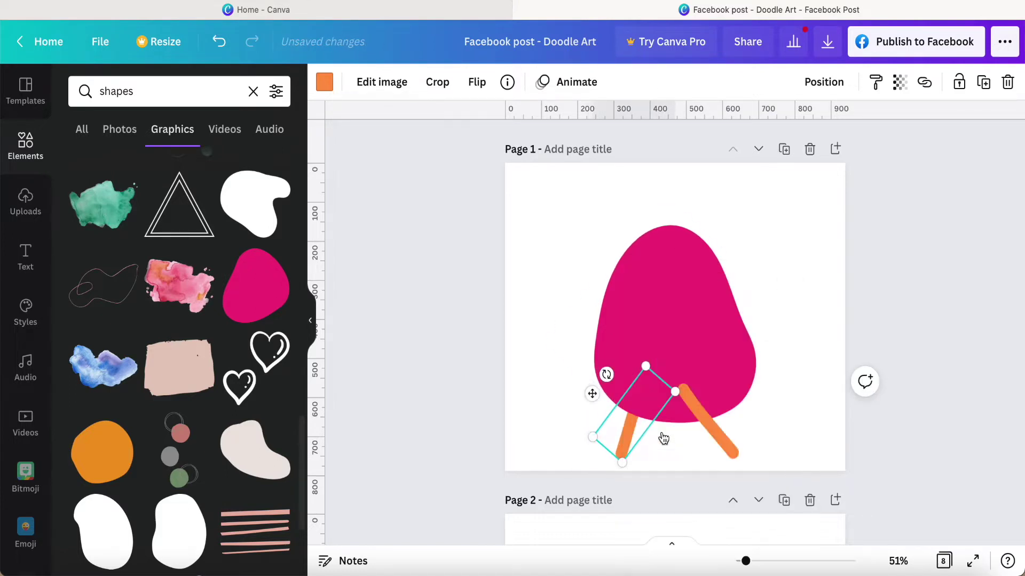
{"action": "left_click_drag", "start_coordinate": [607, 374], "coordinate": [629, 374]}
{"action": "left_click", "coordinate": [709, 421]}
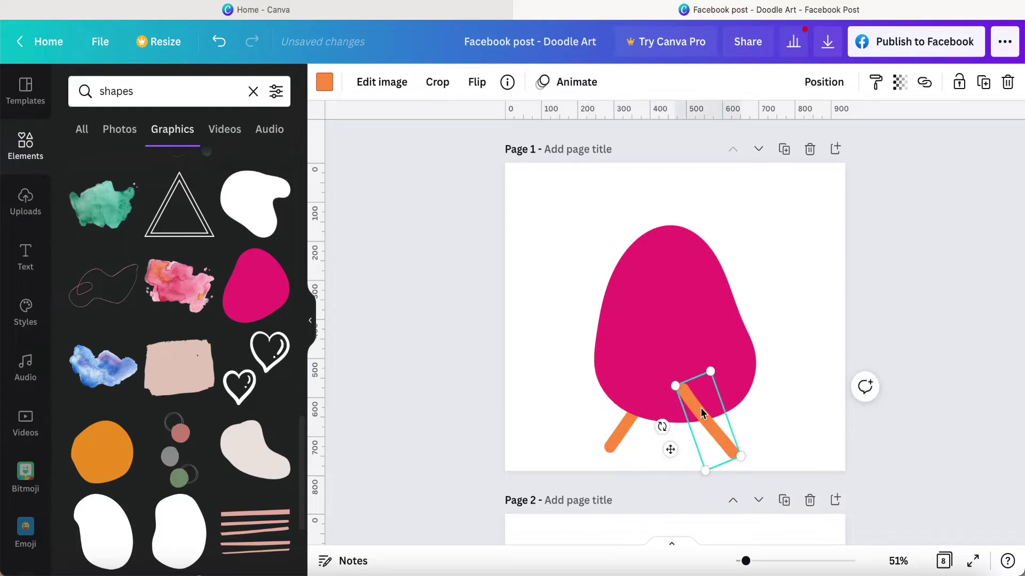
{"action": "mouse_move", "coordinate": [671, 448]}
{"action": "left_mouse_down"}
{"action": "mouse_move", "coordinate": [588, 252]}
{"action": "mouse_move", "coordinate": [578, 274]}
{"action": "left_mouse_up"}
{"action": "left_click", "coordinate": [661, 411]}
{"action": "left_click", "coordinate": [718, 426]}
{"action": "mouse_move", "coordinate": [679, 446]}
{"action": "left_mouse_down"}
{"action": "mouse_move", "coordinate": [687, 459]}
{"action": "mouse_move", "coordinate": [675, 435]}
{"action": "left_mouse_up"}
{"action": "left_click", "coordinate": [556, 338]}
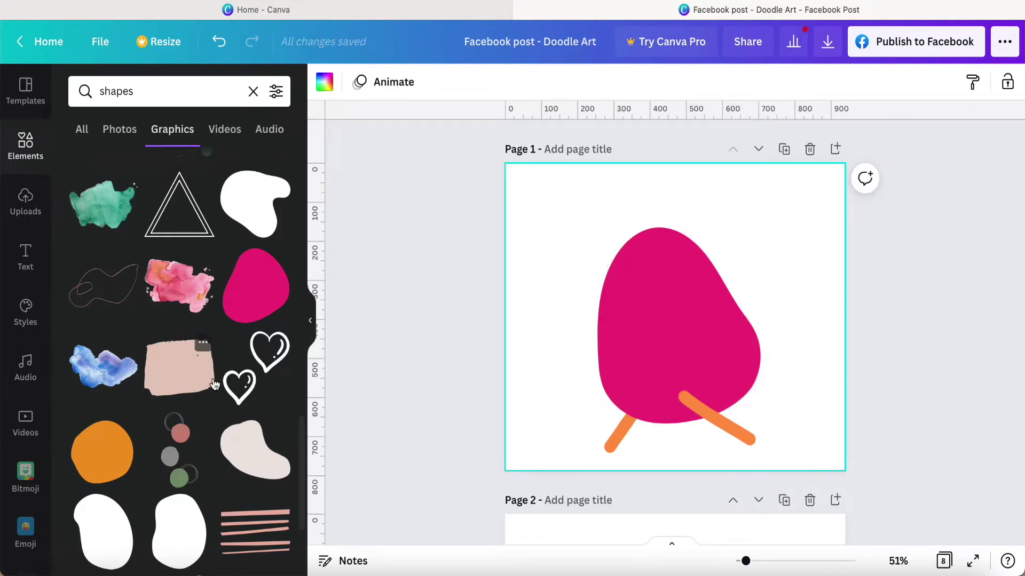
{"action": "scroll", "coordinate": [215, 384], "scroll_direction": "down", "scroll_amount": 14}
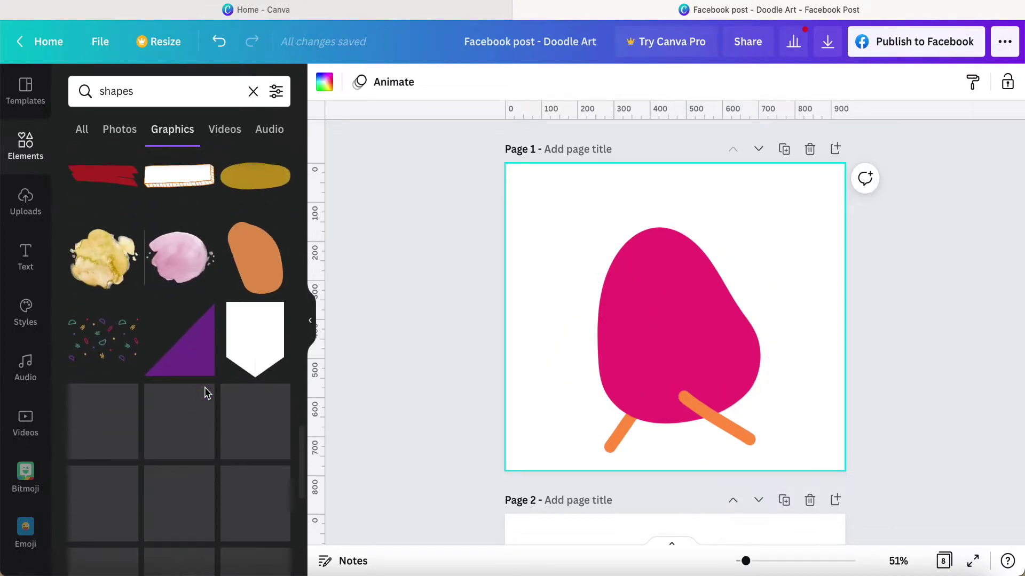
{"action": "scroll", "coordinate": [207, 393], "scroll_direction": "down", "scroll_amount": 2}
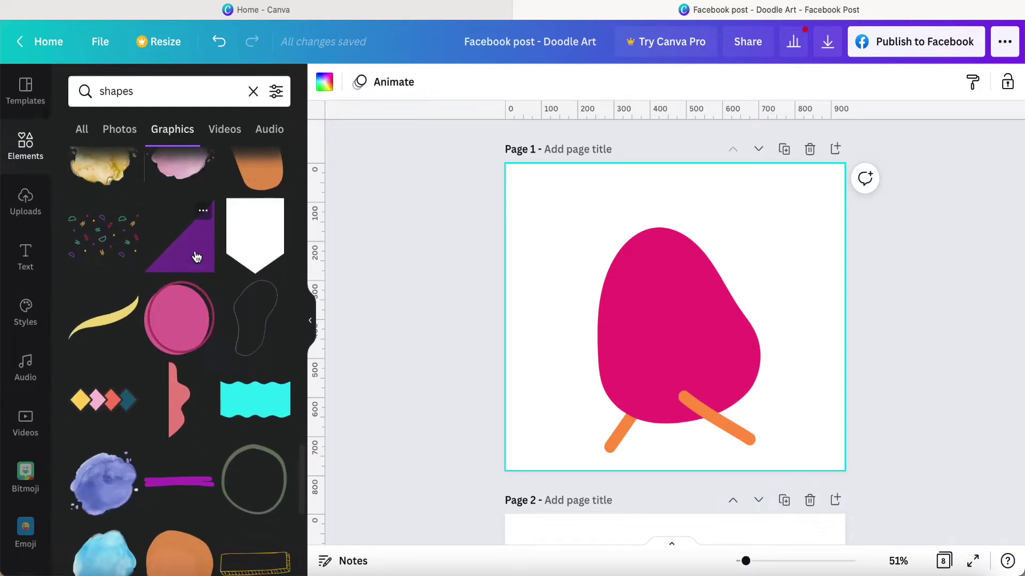
- Add a purple triangle, shrink it, rotate it to 121°, and recolour it yellow as a beak
{"action": "scroll", "coordinate": [196, 258], "scroll_direction": "up", "scroll_amount": 1}
{"action": "left_click", "coordinate": [198, 292]}
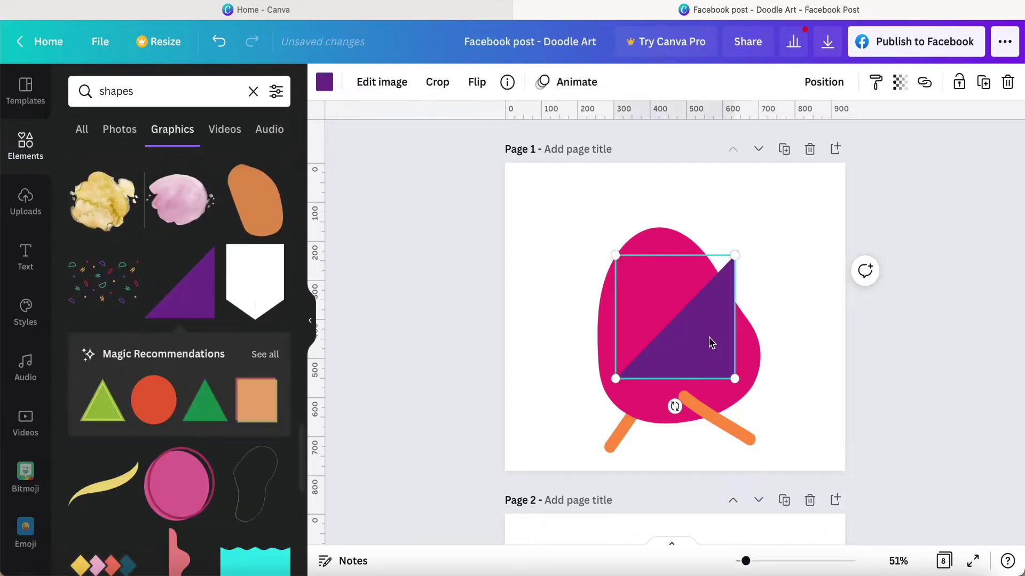
{"action": "left_click_drag", "start_coordinate": [735, 257], "coordinate": [693, 350]}
{"action": "left_click_drag", "start_coordinate": [644, 408], "coordinate": [638, 329]}
{"action": "left_click", "coordinate": [324, 82]}
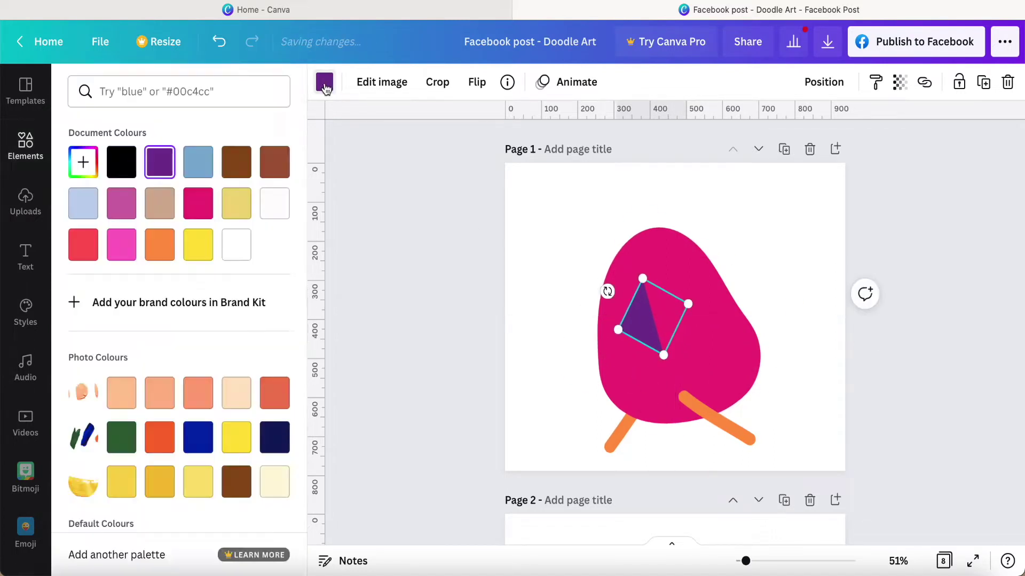
{"action": "left_click", "coordinate": [202, 250]}
{"action": "left_click", "coordinate": [551, 317]}
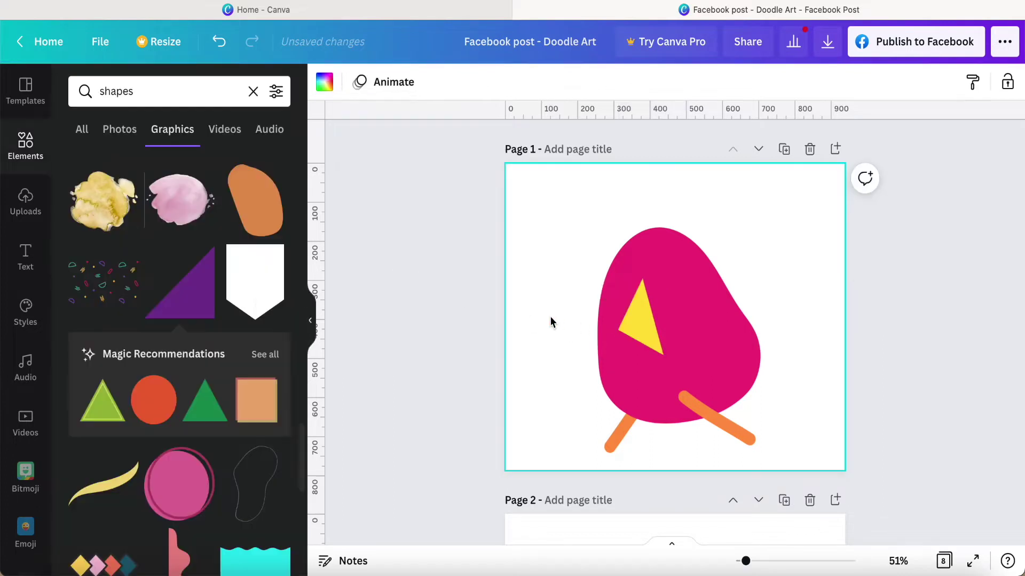
{"action": "left_click", "coordinate": [646, 293]}
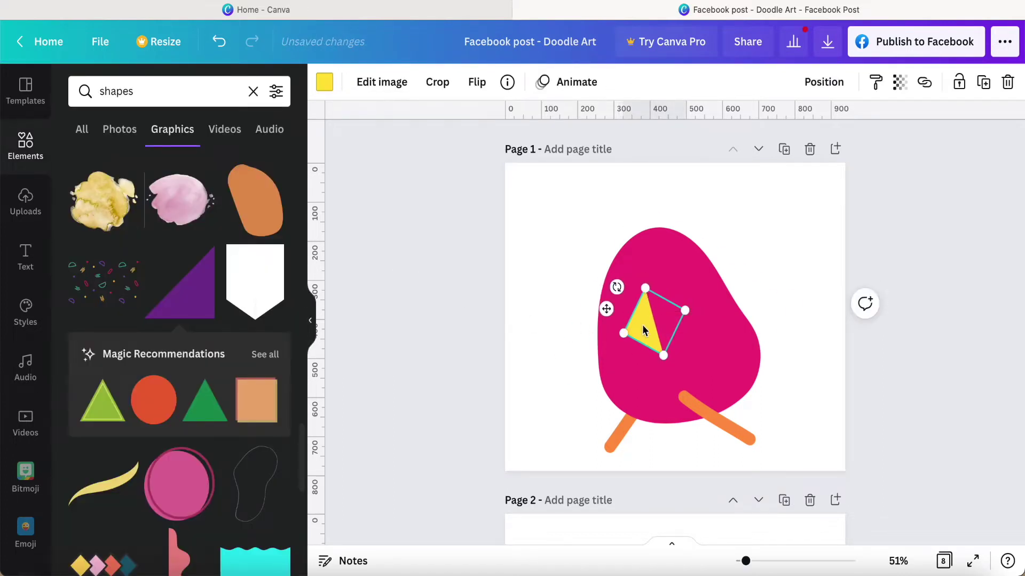
{"action": "left_click", "coordinate": [531, 300]}
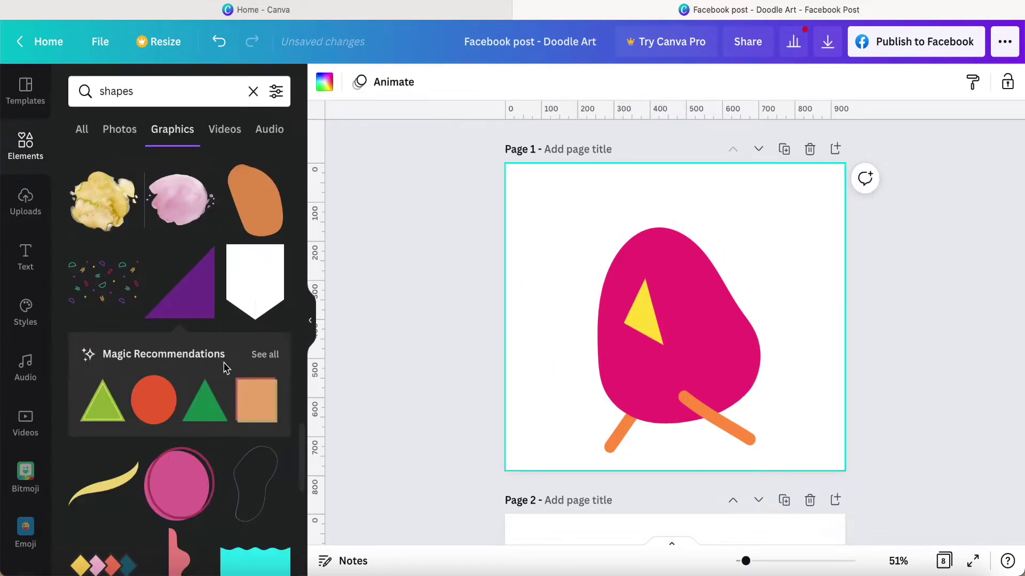
- Add a red circle, recolour it black, and move it to the blob's upper left
{"action": "left_click", "coordinate": [147, 401]}
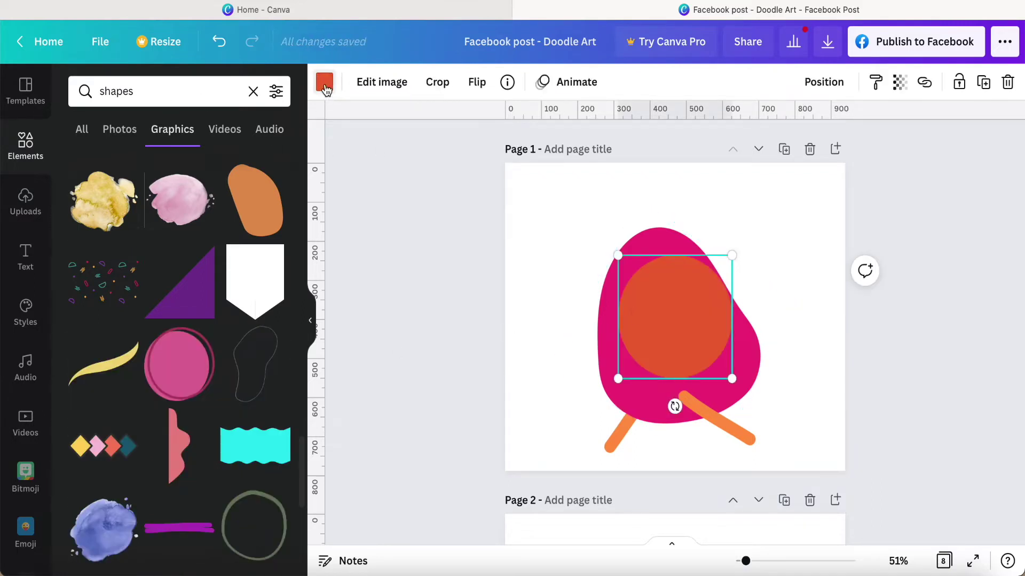
{"action": "left_click", "coordinate": [324, 81]}
{"action": "left_click", "coordinate": [121, 161]}
{"action": "left_click_drag", "start_coordinate": [668, 309], "coordinate": [587, 245]}
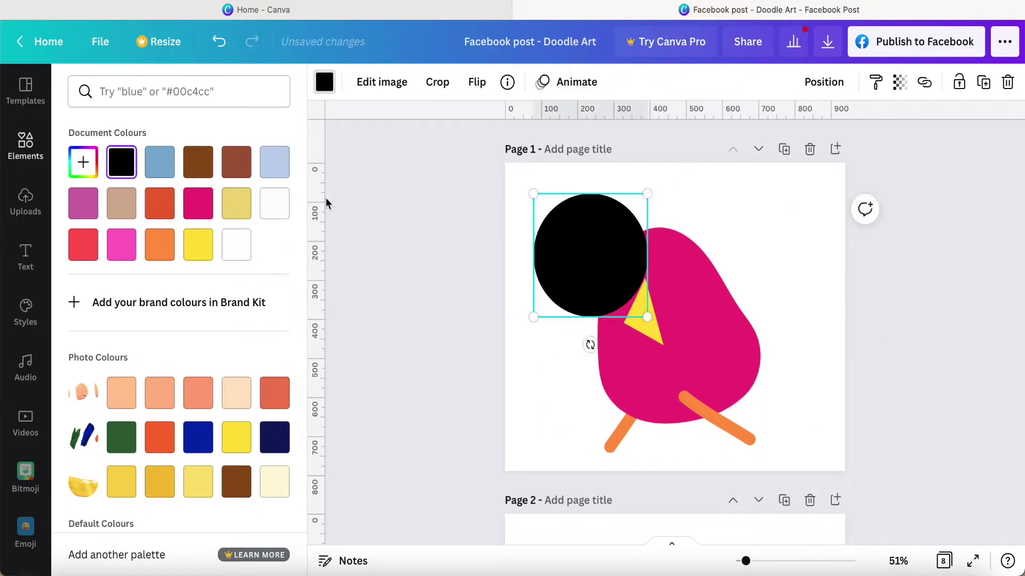
{"action": "left_click", "coordinate": [24, 143]}
{"action": "left_click", "coordinate": [182, 91]}
{"action": "left_click", "coordinate": [130, 158]}
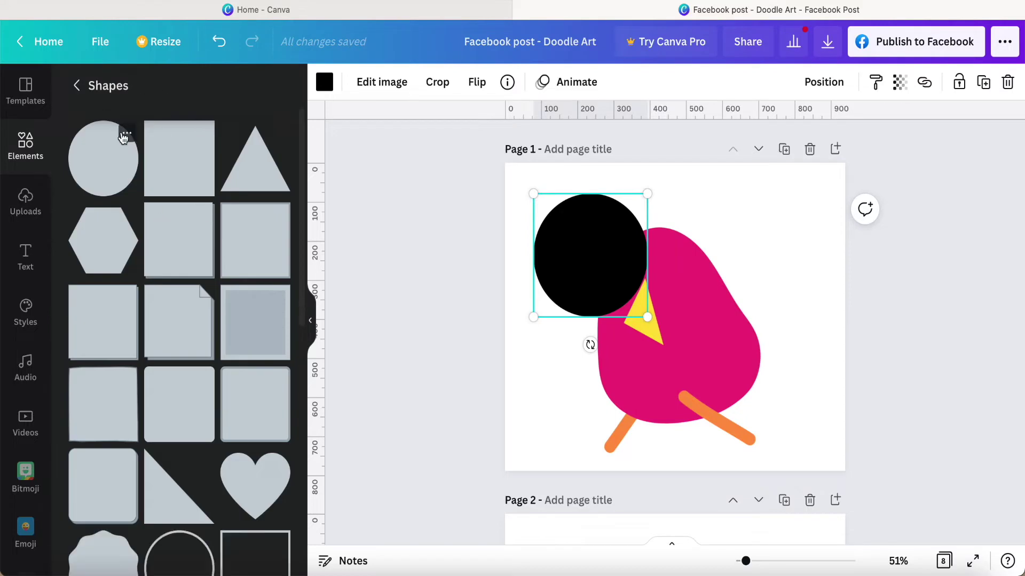
- Search Elements for 'shapes' and add a small white blob from the Graphics results
{"action": "left_click", "coordinate": [77, 86]}
{"action": "left_click", "coordinate": [186, 93]}
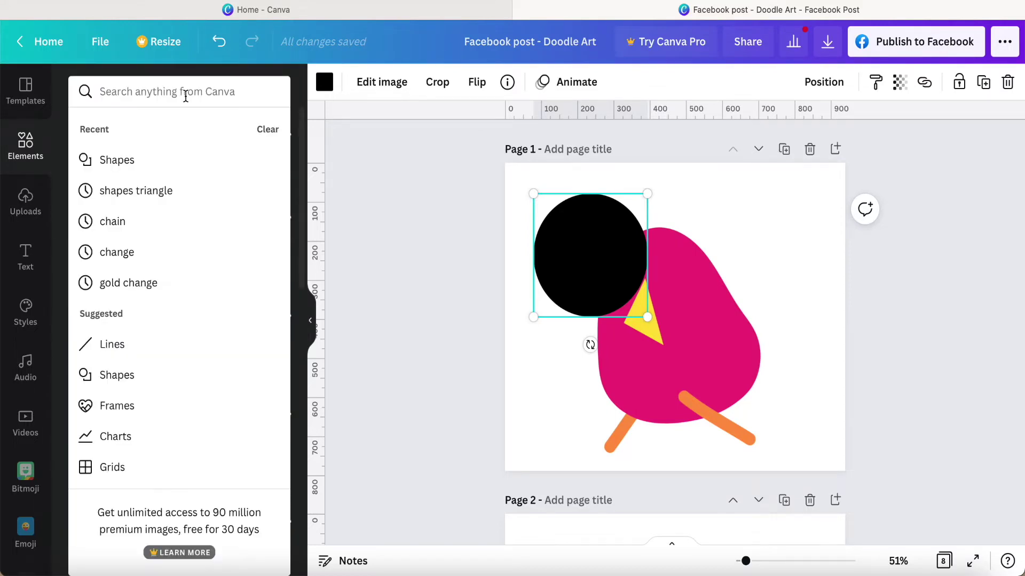
{"action": "type", "text": "shapes"}
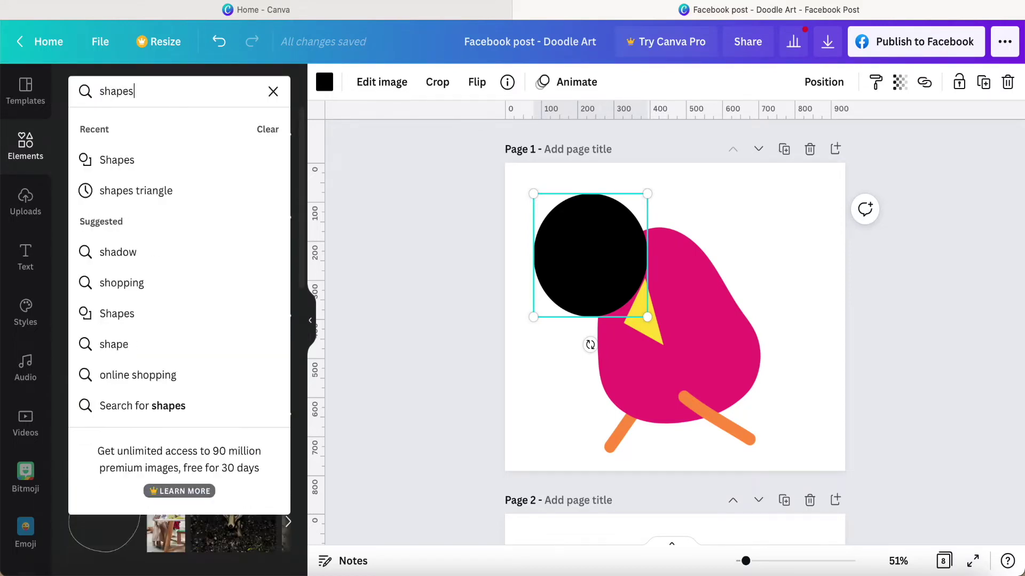
{"action": "key", "text": "Return"}
{"action": "left_click", "coordinate": [171, 131]}
{"action": "scroll", "coordinate": [189, 327], "scroll_direction": "down", "scroll_amount": 6}
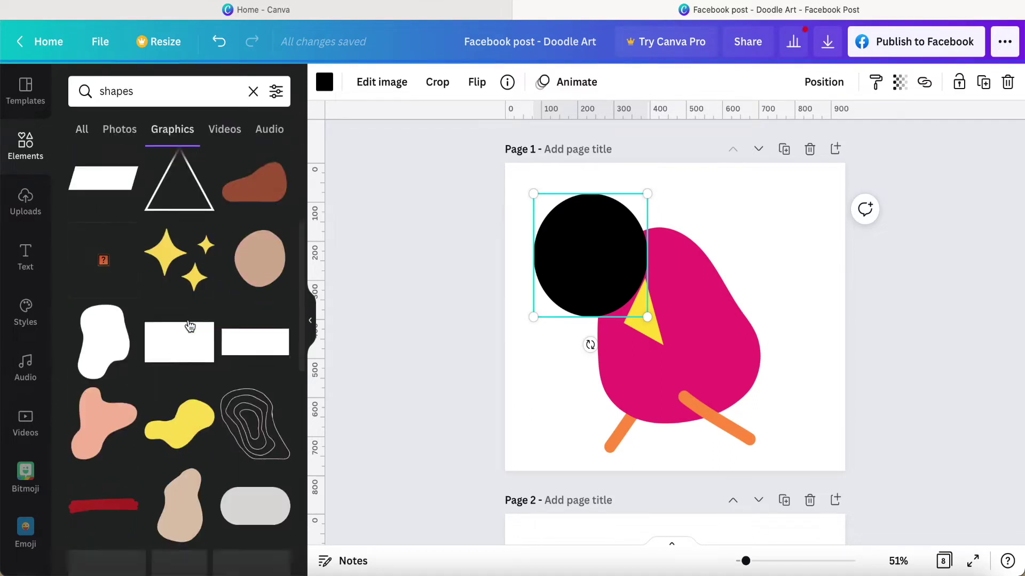
{"action": "scroll", "coordinate": [190, 326], "scroll_direction": "down", "scroll_amount": 15}
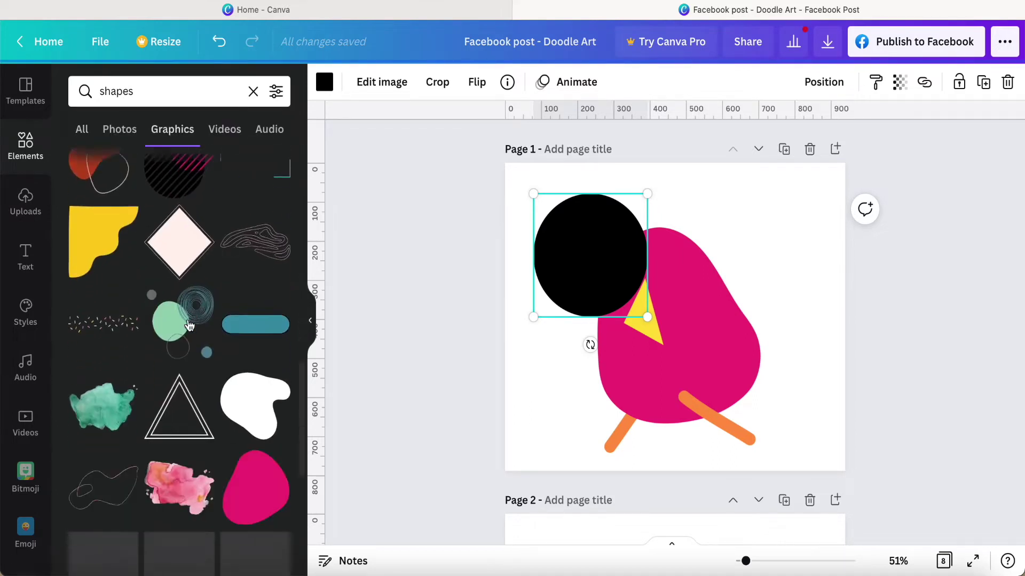
{"action": "scroll", "coordinate": [190, 327], "scroll_direction": "down", "scroll_amount": 8}
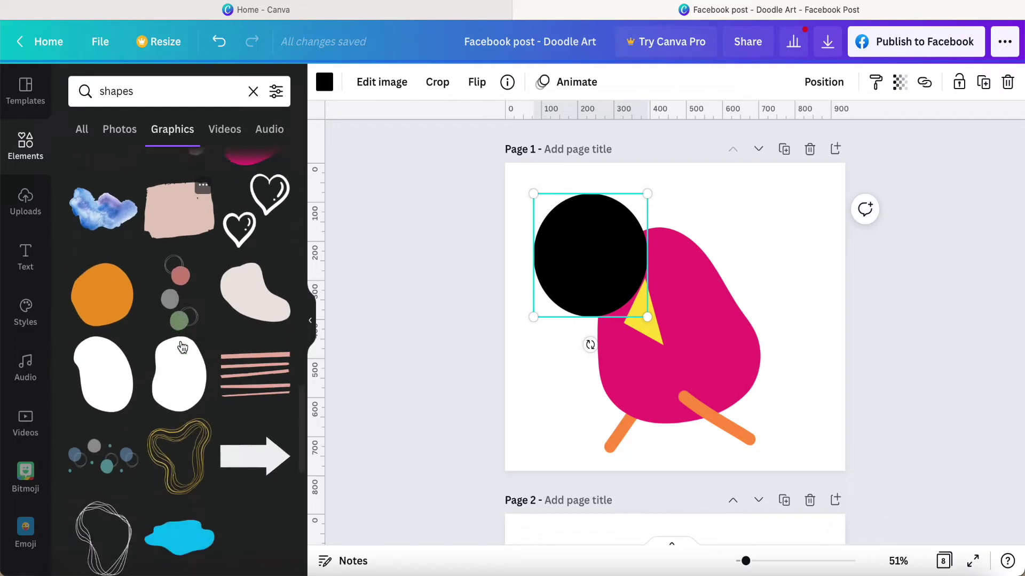
{"action": "left_click", "coordinate": [182, 347]}
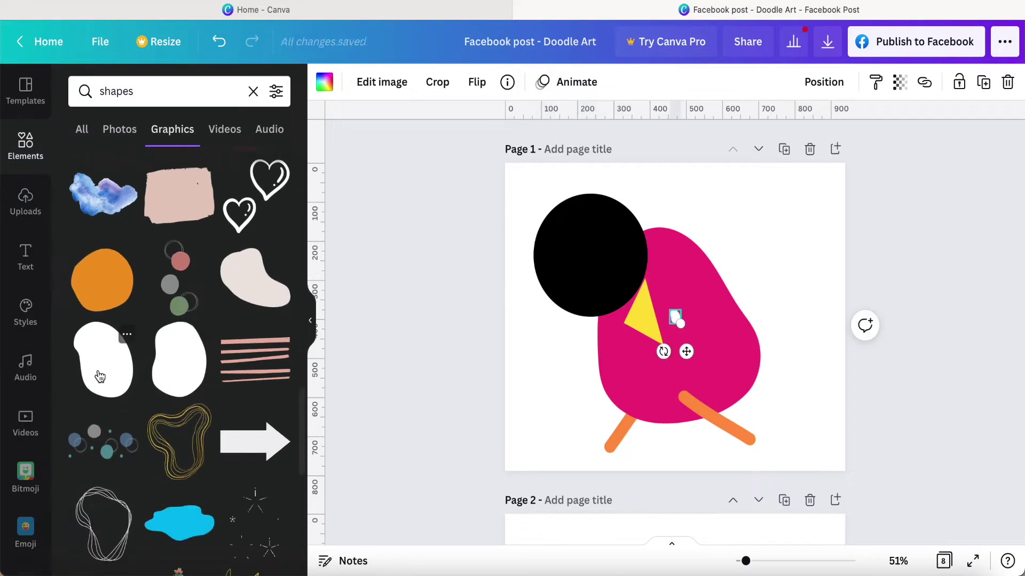
- Shrink the black circle to 71 by 71, set the white blob inside, and group them
{"action": "left_click", "coordinate": [505, 337]}
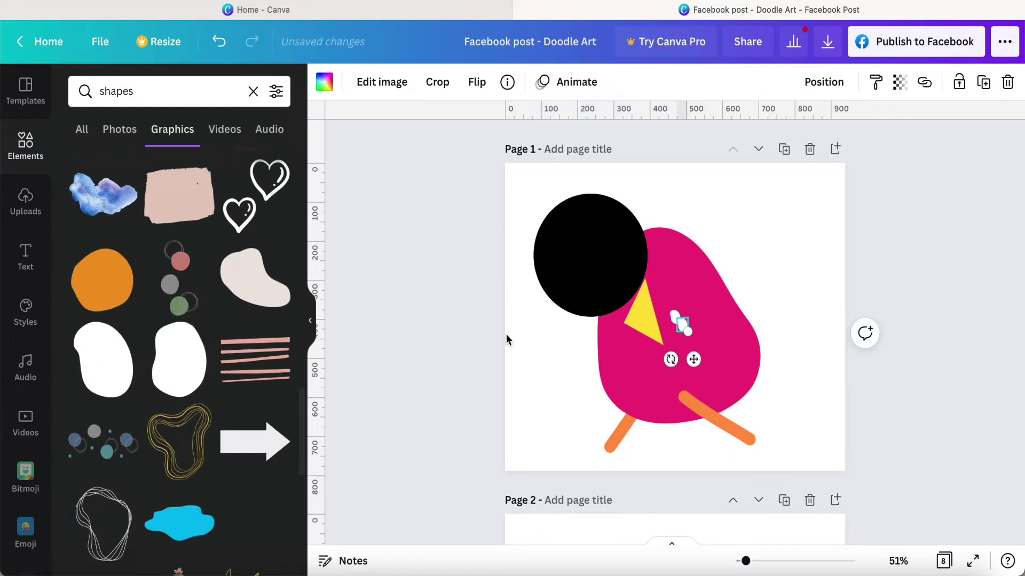
{"action": "left_click", "coordinate": [675, 319]}
{"action": "left_click", "coordinate": [594, 270]}
{"action": "left_click_drag", "start_coordinate": [646, 320], "coordinate": [609, 275]}
{"action": "left_click", "coordinate": [676, 318]}
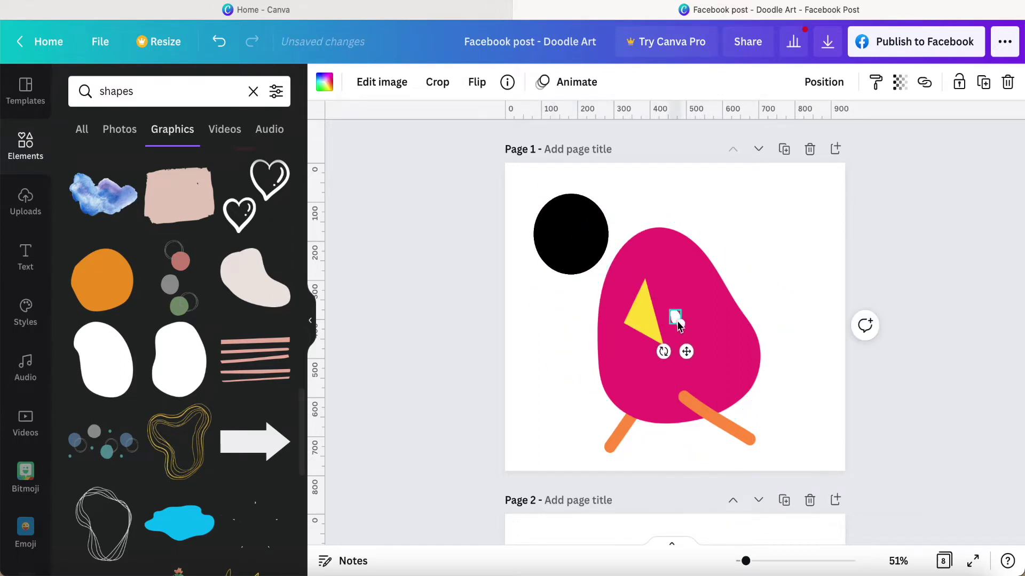
{"action": "left_click_drag", "start_coordinate": [686, 353], "coordinate": [598, 251]}
{"action": "left_click", "coordinate": [622, 218]}
{"action": "left_click_drag", "start_coordinate": [541, 301], "coordinate": [572, 240]}
{"action": "left_click", "coordinate": [795, 82]}
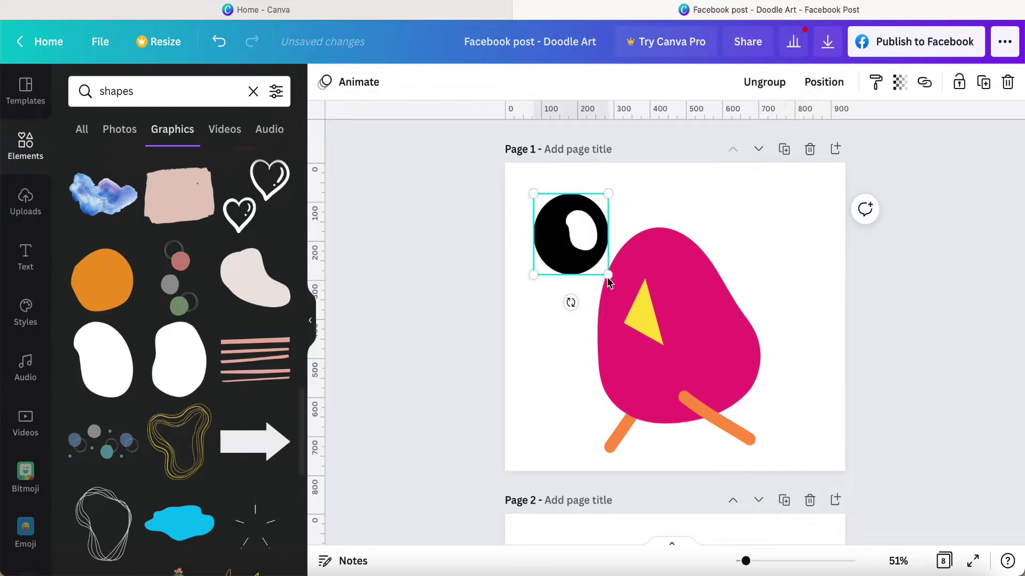
- Shrink the grouped eye to 62 by 62, duplicate it, and tilt the left eye to -150°
{"action": "left_click_drag", "start_coordinate": [592, 261], "coordinate": [704, 253]}
{"action": "key", "text": "ctrl+d"}
{"action": "left_click", "coordinate": [559, 327]}
{"action": "left_click", "coordinate": [664, 275]}
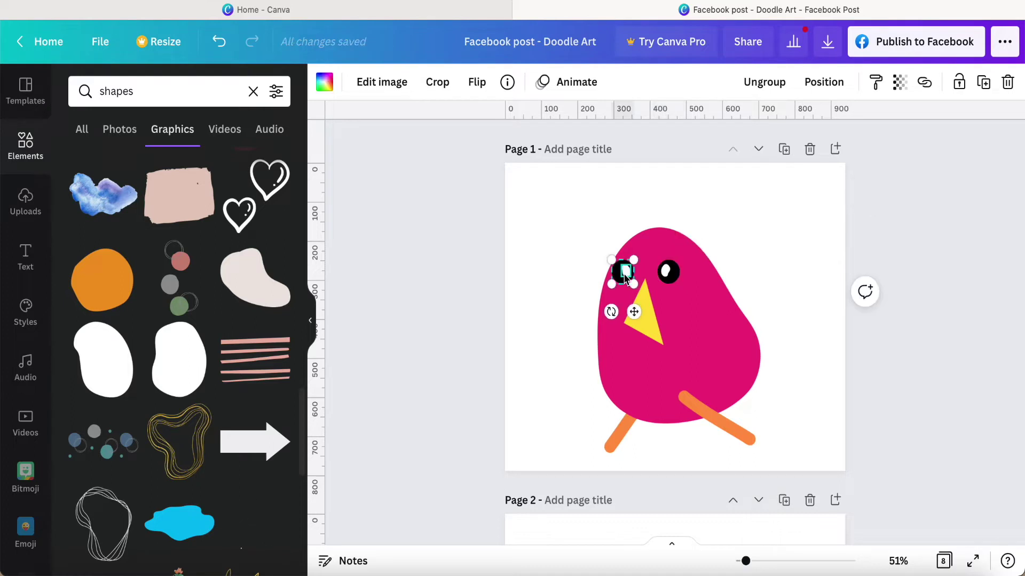
{"action": "left_click", "coordinate": [572, 314]}
{"action": "left_click", "coordinate": [622, 277]}
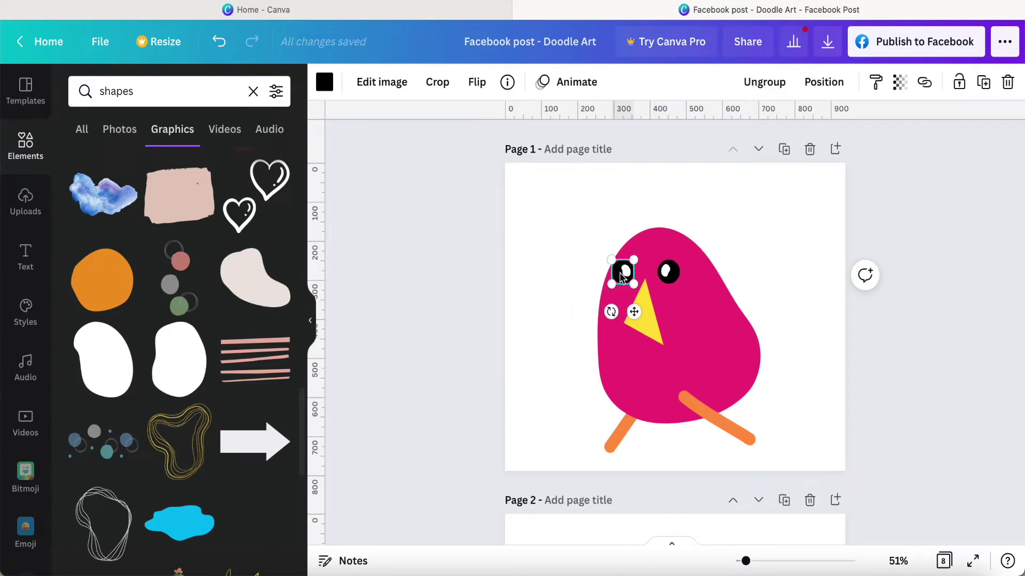
{"action": "left_click_drag", "start_coordinate": [630, 315], "coordinate": [663, 235]}
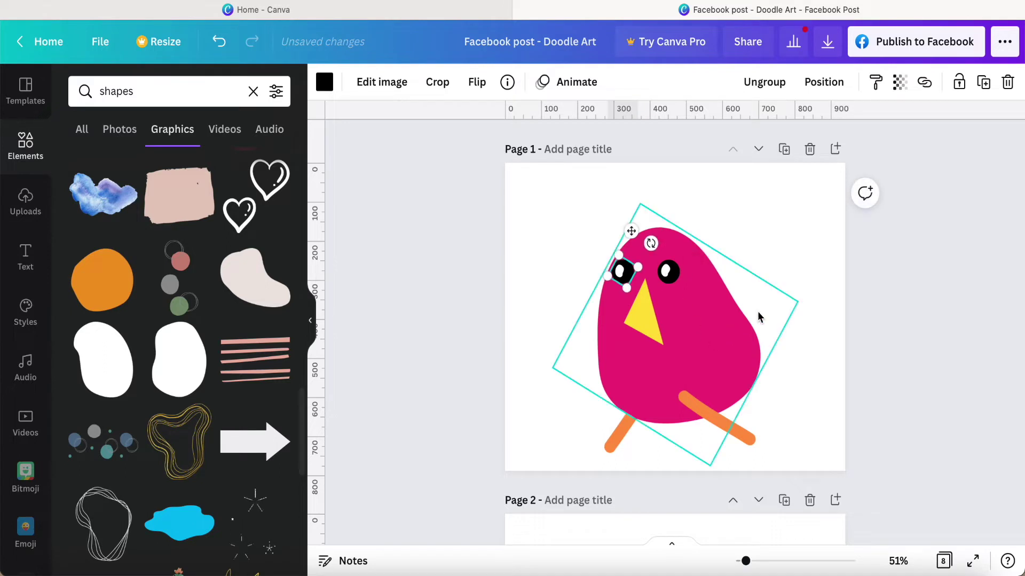
{"action": "left_click", "coordinate": [798, 275]}
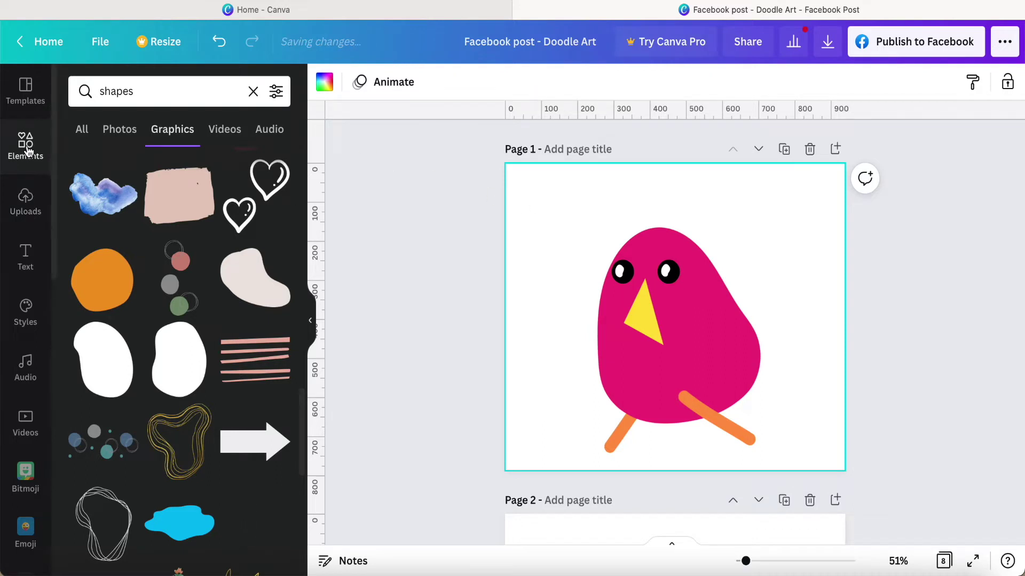
- Add a straight line turned vertical, shorten it, make two more copies, and add a blank page 2
{"action": "left_click", "coordinate": [253, 91]}
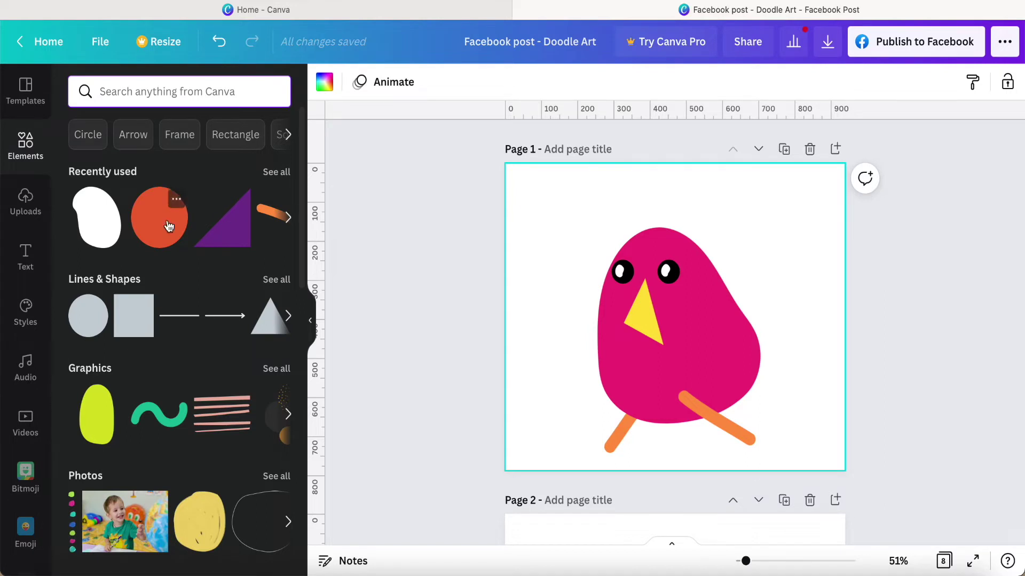
{"action": "left_click", "coordinate": [24, 148]}
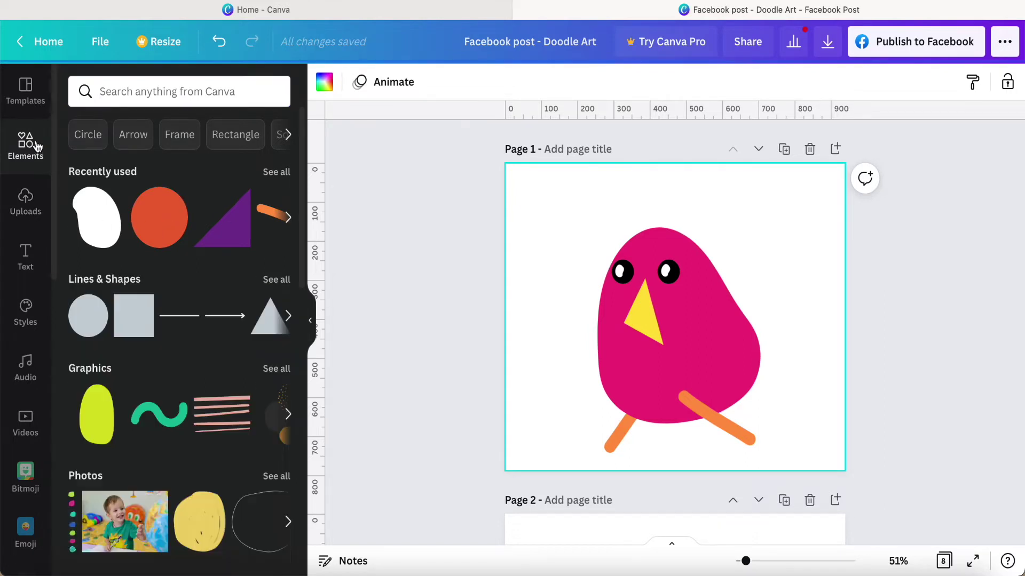
{"action": "left_click", "coordinate": [182, 315]}
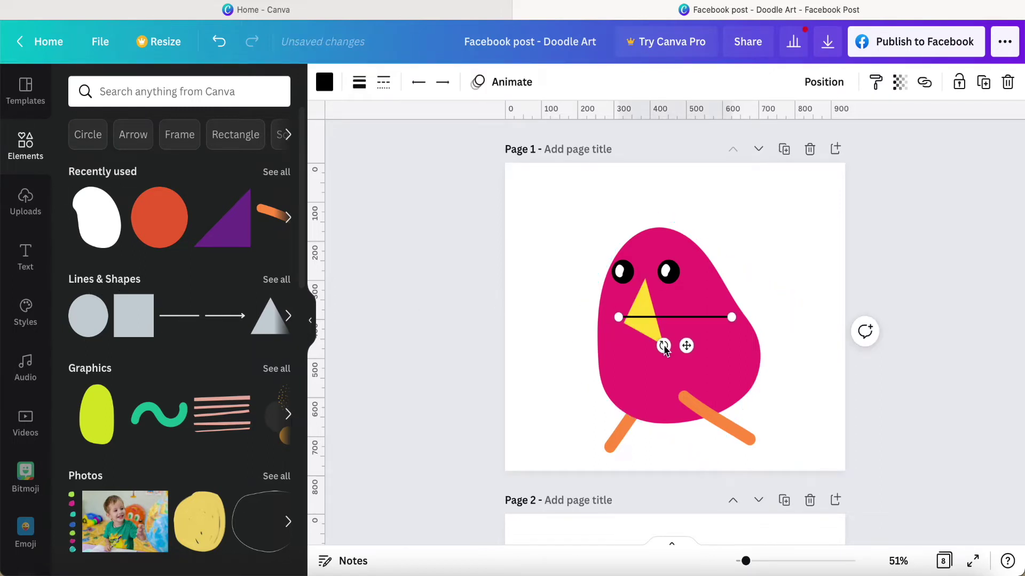
{"action": "left_click_drag", "start_coordinate": [663, 346], "coordinate": [716, 295]}
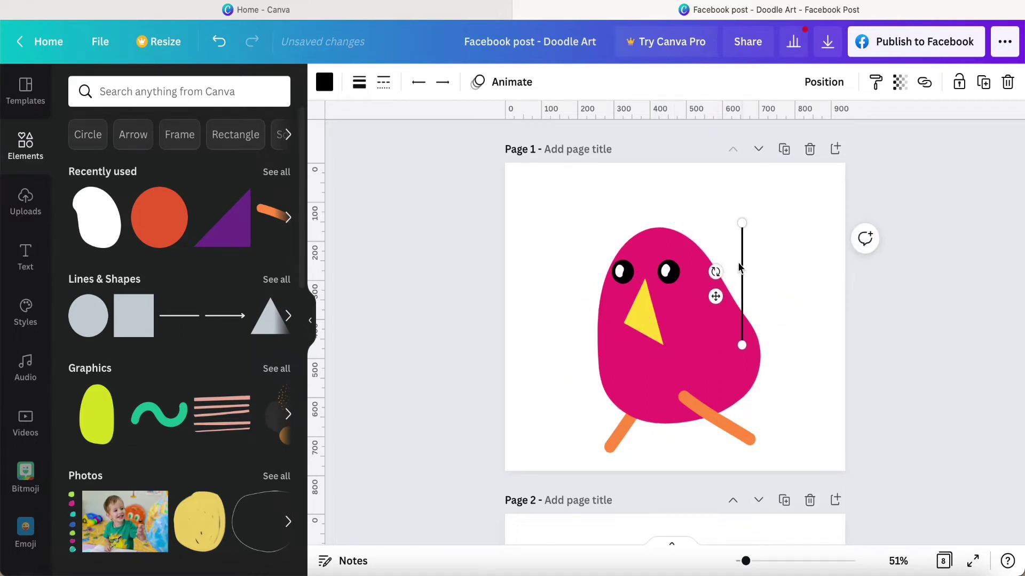
{"action": "left_click_drag", "start_coordinate": [741, 344], "coordinate": [742, 264]}
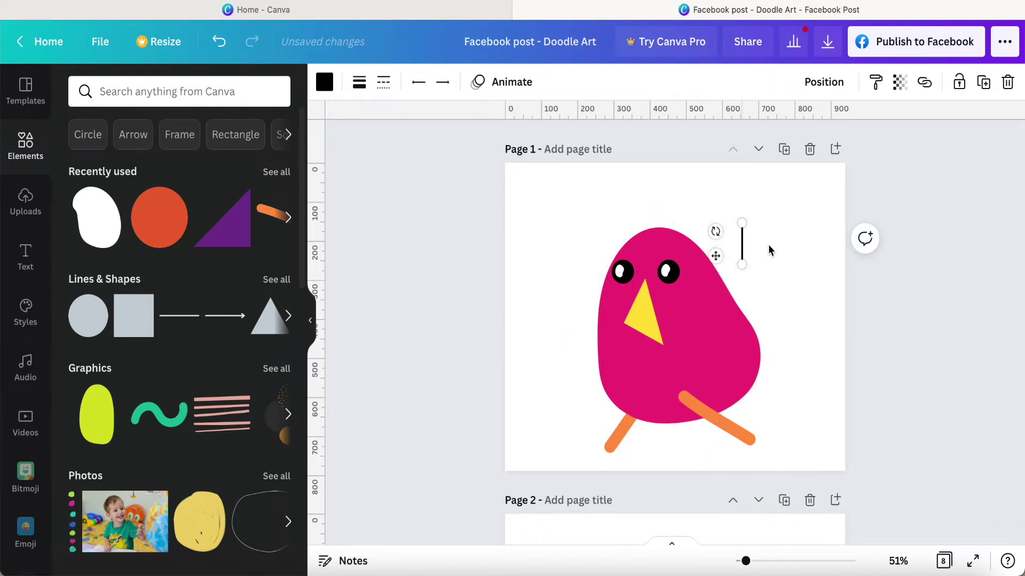
{"action": "key", "text": "ctrl+d"}
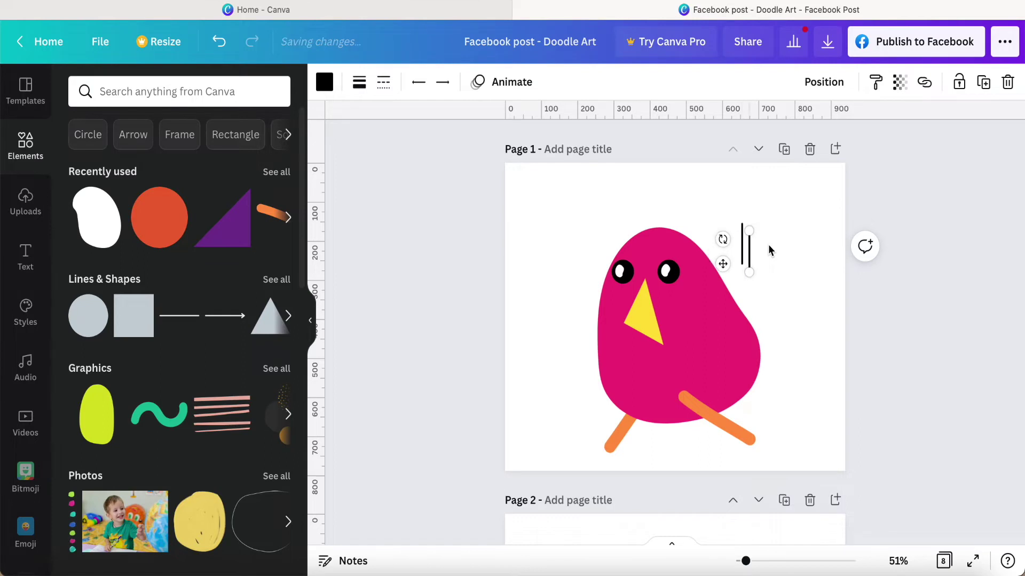
{"action": "key", "text": "ctrl+d"}
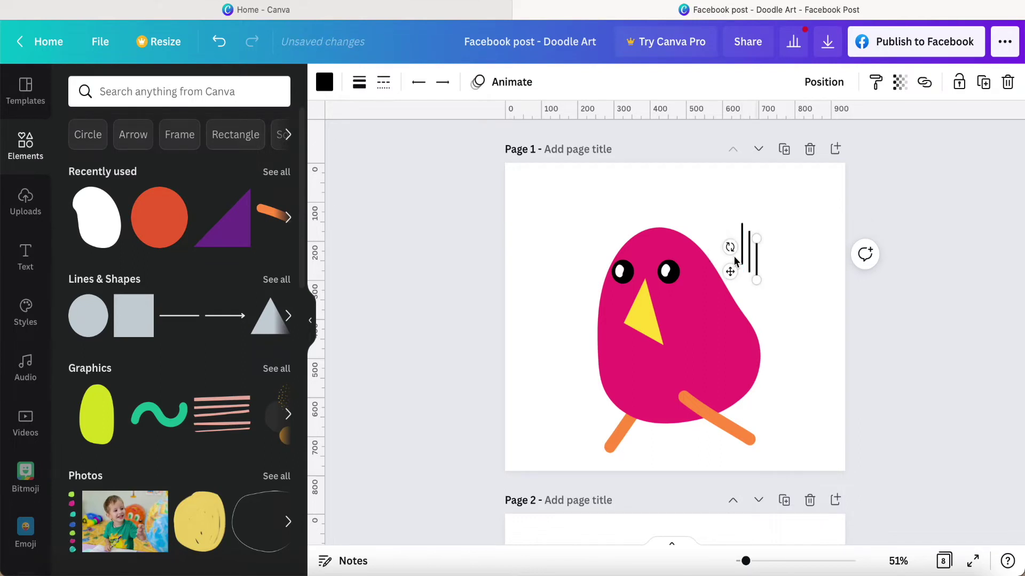
{"action": "left_click", "coordinate": [778, 273]}
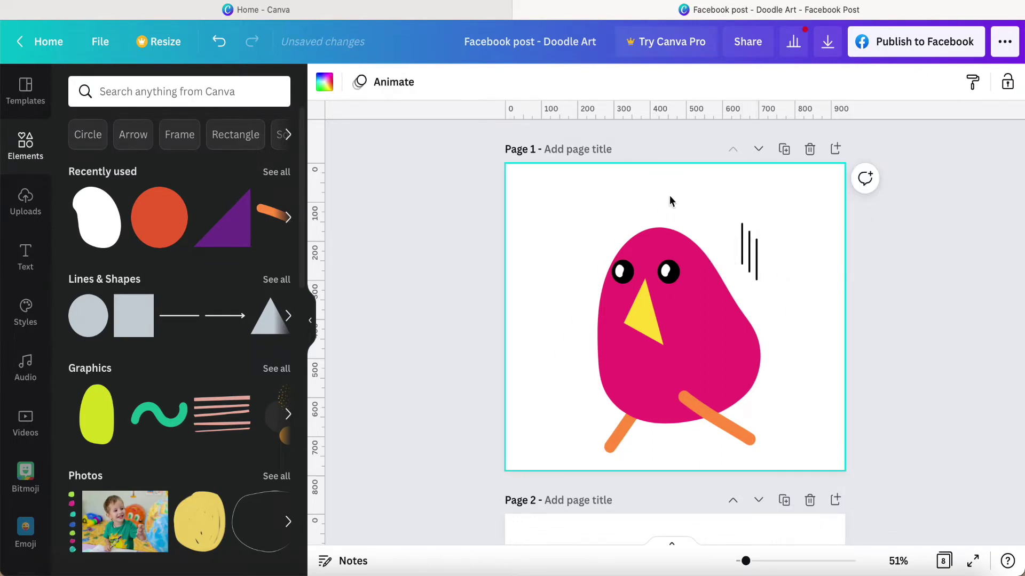
{"action": "left_click", "coordinate": [835, 150]}
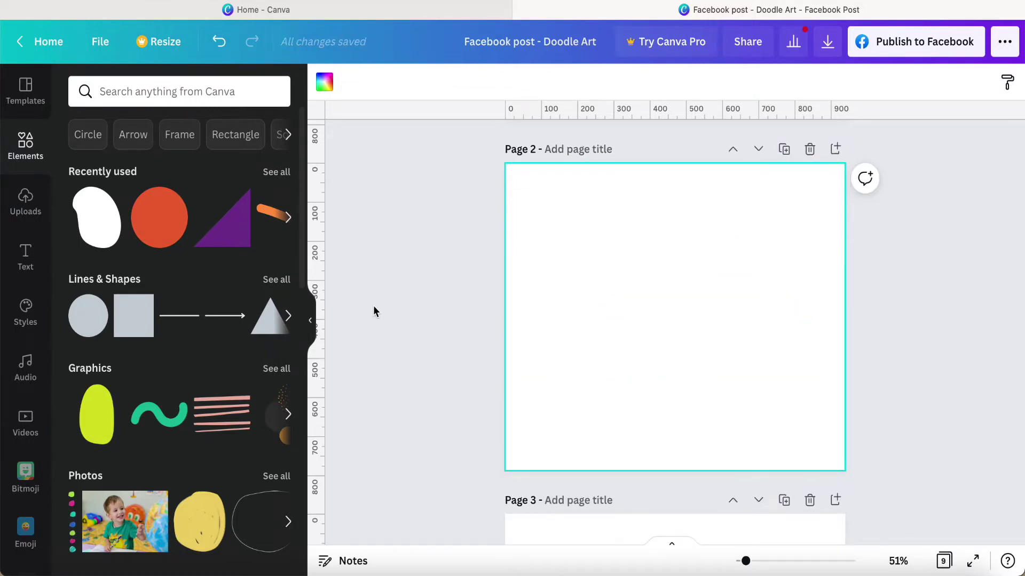
- Search 'shapes' in Graphics and place the tan arch at page 2's bottom-left
{"action": "left_click", "coordinate": [157, 92]}
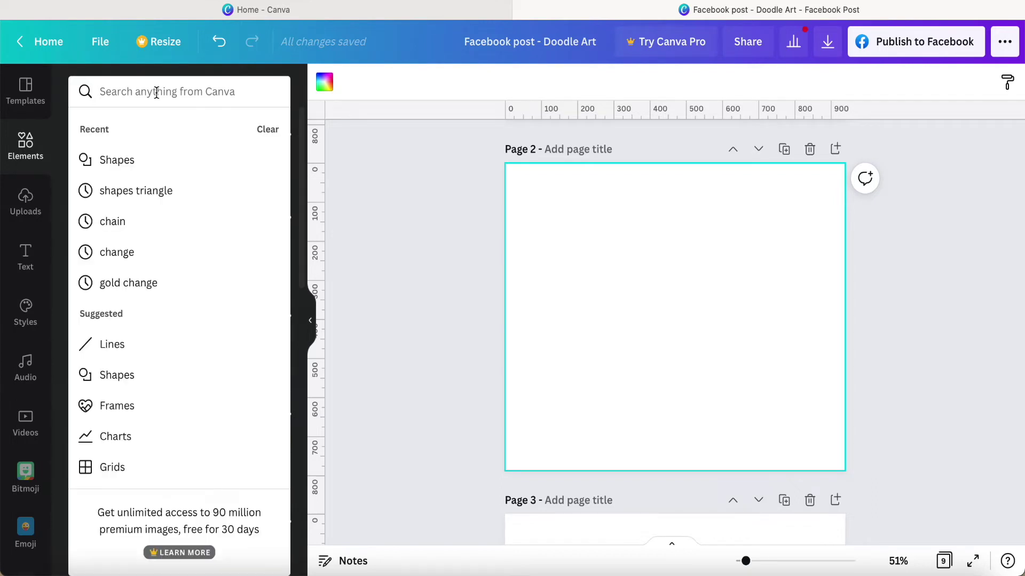
{"action": "type", "text": "shapes"}
{"action": "key", "text": "Return"}
{"action": "left_click", "coordinate": [163, 132]}
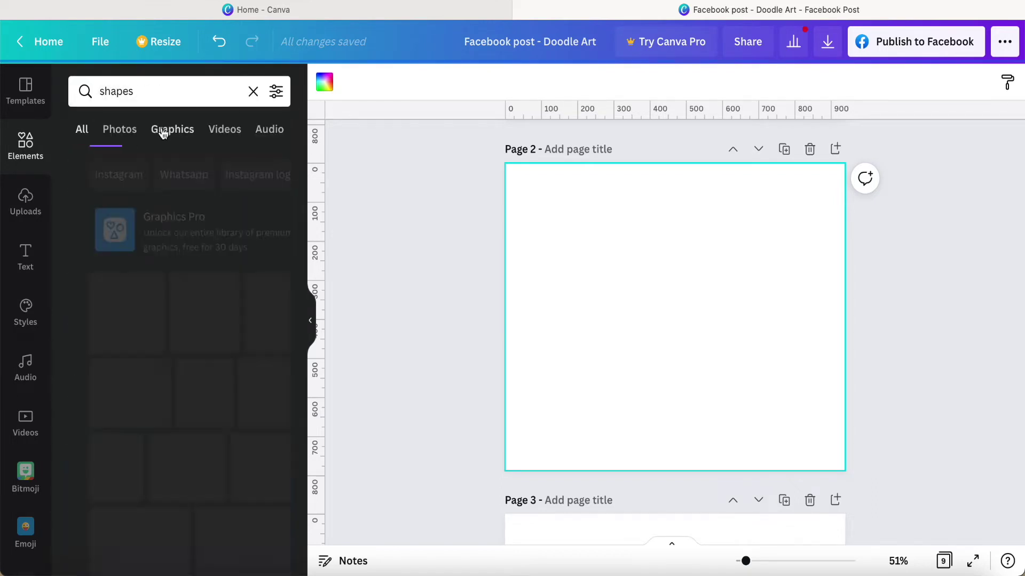
{"action": "scroll", "coordinate": [186, 361], "scroll_direction": "down", "scroll_amount": 6}
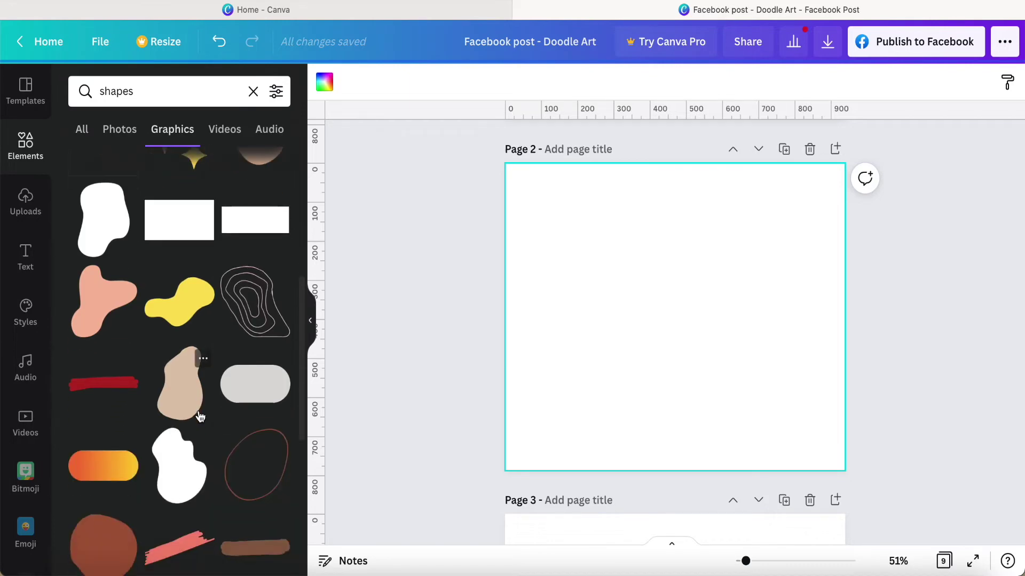
{"action": "scroll", "coordinate": [201, 416], "scroll_direction": "down", "scroll_amount": 5}
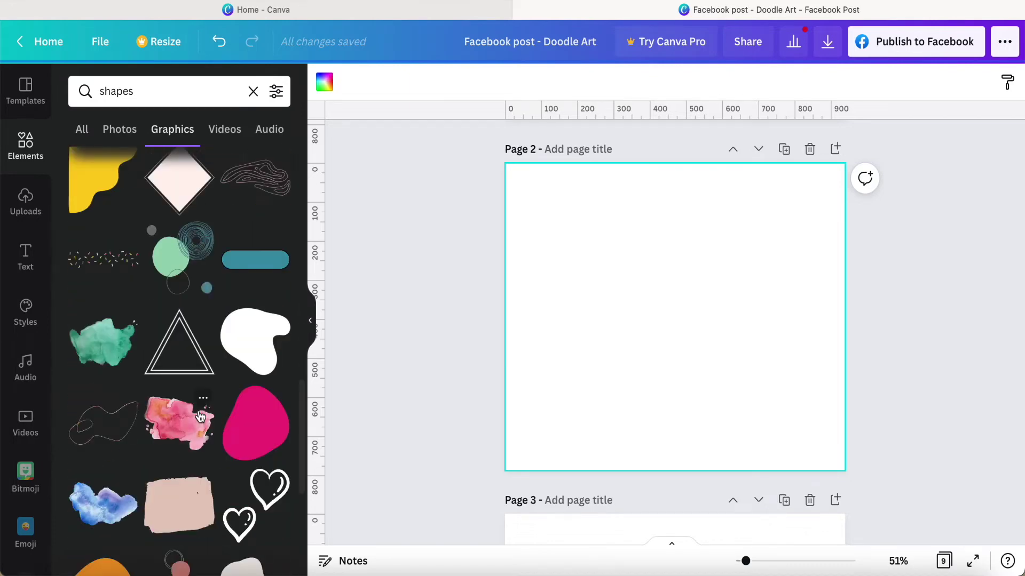
{"action": "scroll", "coordinate": [201, 417], "scroll_direction": "down", "scroll_amount": 10}
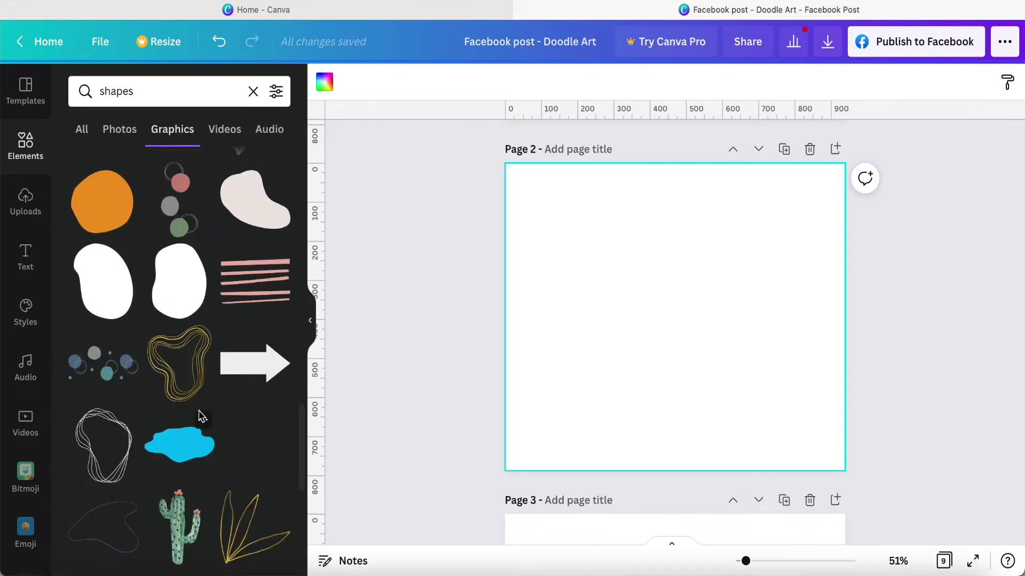
{"action": "scroll", "coordinate": [200, 416], "scroll_direction": "down", "scroll_amount": 10}
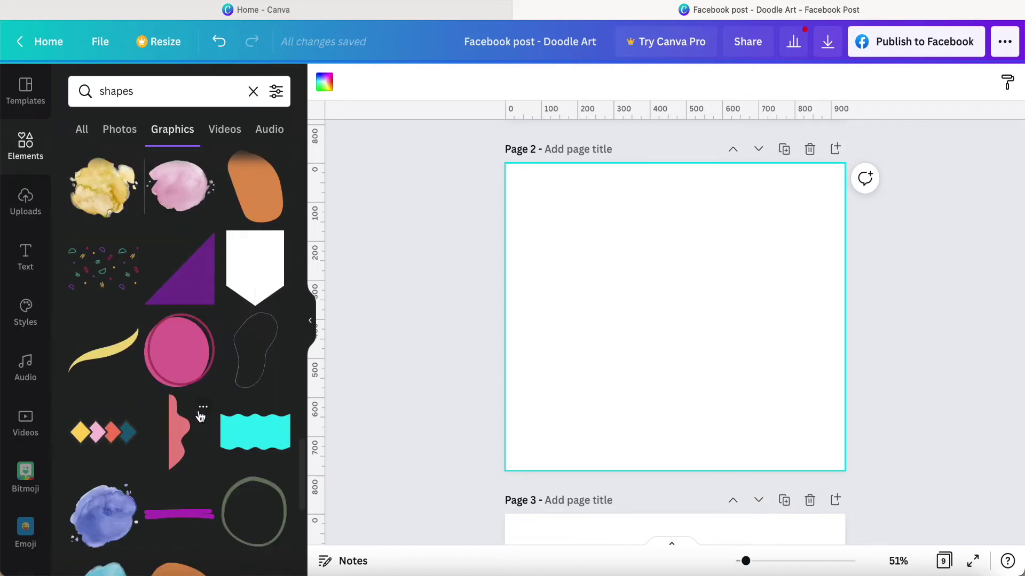
{"action": "scroll", "coordinate": [201, 416], "scroll_direction": "down", "scroll_amount": 10}
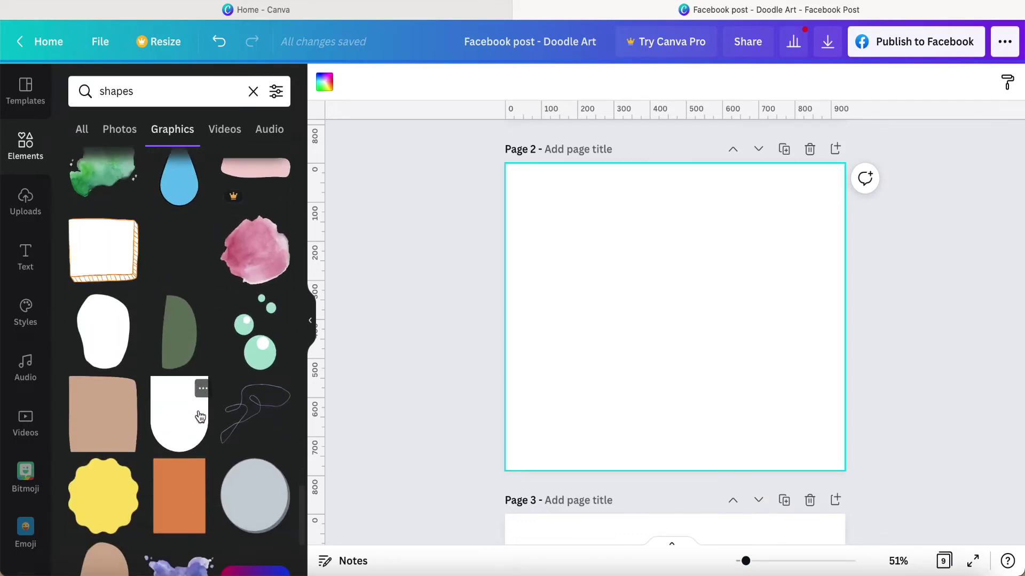
{"action": "scroll", "coordinate": [201, 416], "scroll_direction": "down", "scroll_amount": 5}
{"action": "left_click", "coordinate": [85, 359]}
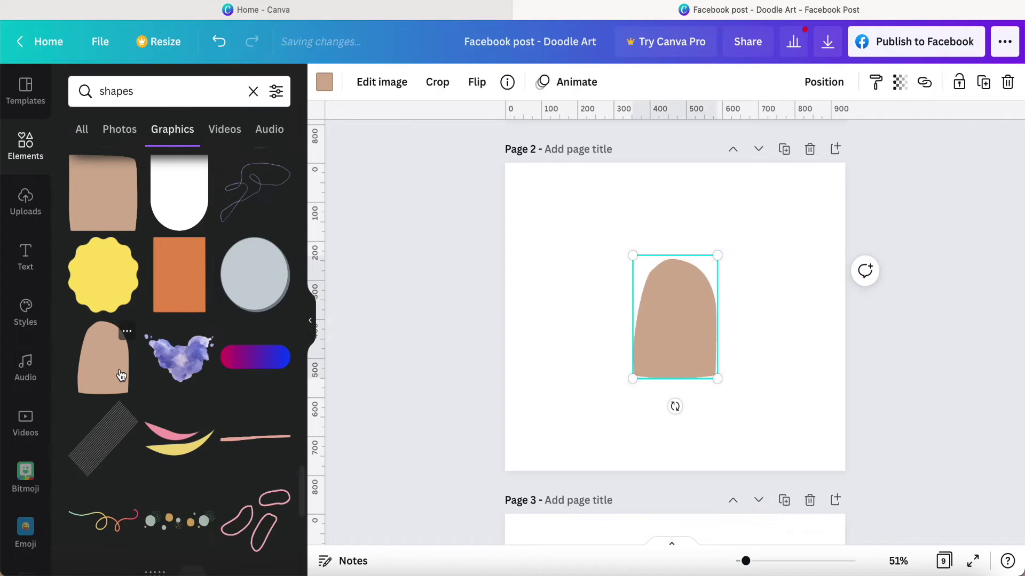
{"action": "left_click_drag", "start_coordinate": [659, 349], "coordinate": [560, 453]}
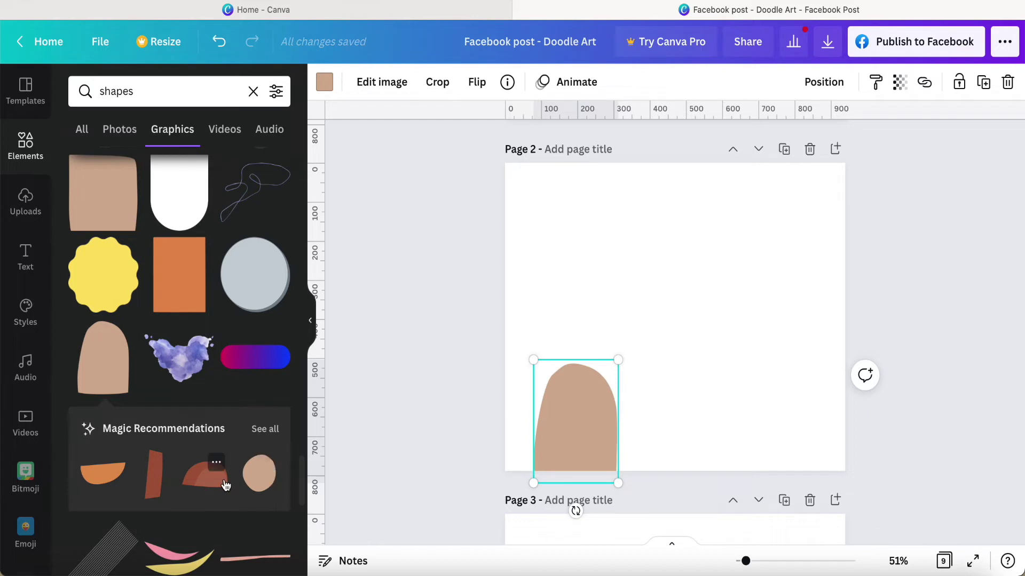
- Add an orange half-round shape from the recommended matching shapes
{"action": "left_click", "coordinate": [266, 432]}
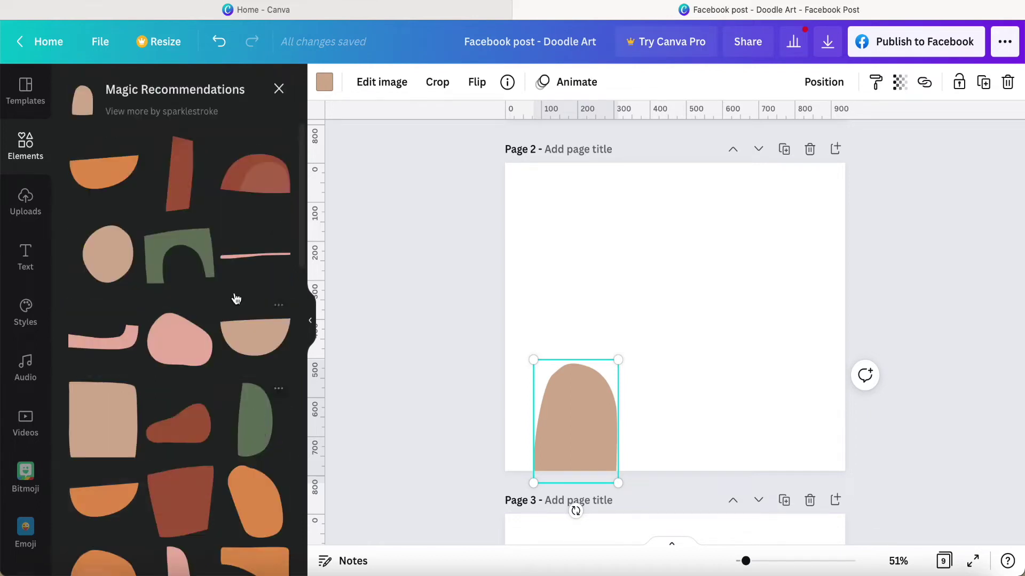
{"action": "scroll", "coordinate": [178, 369], "scroll_direction": "down", "scroll_amount": 6}
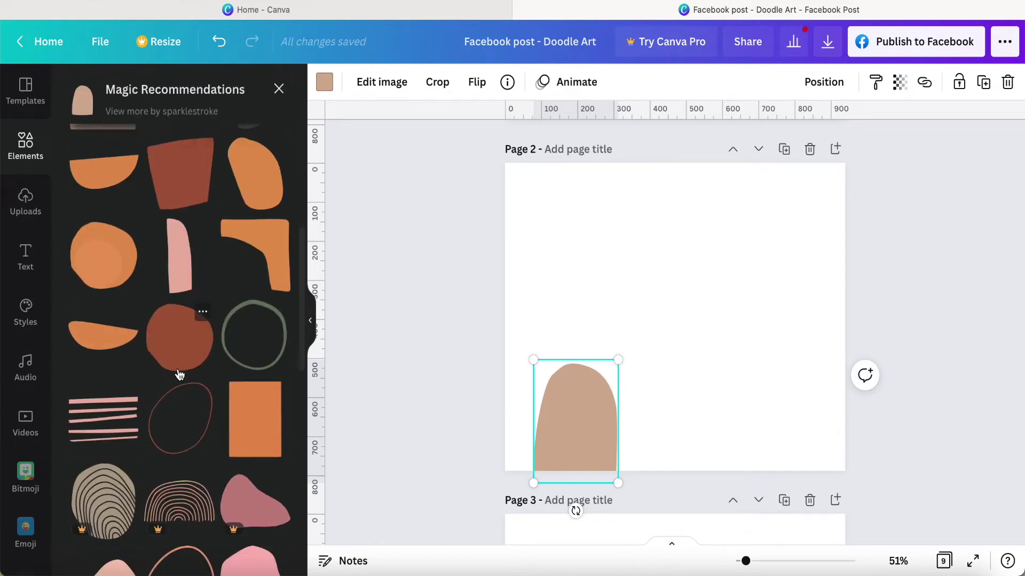
{"action": "left_click", "coordinate": [103, 342]}
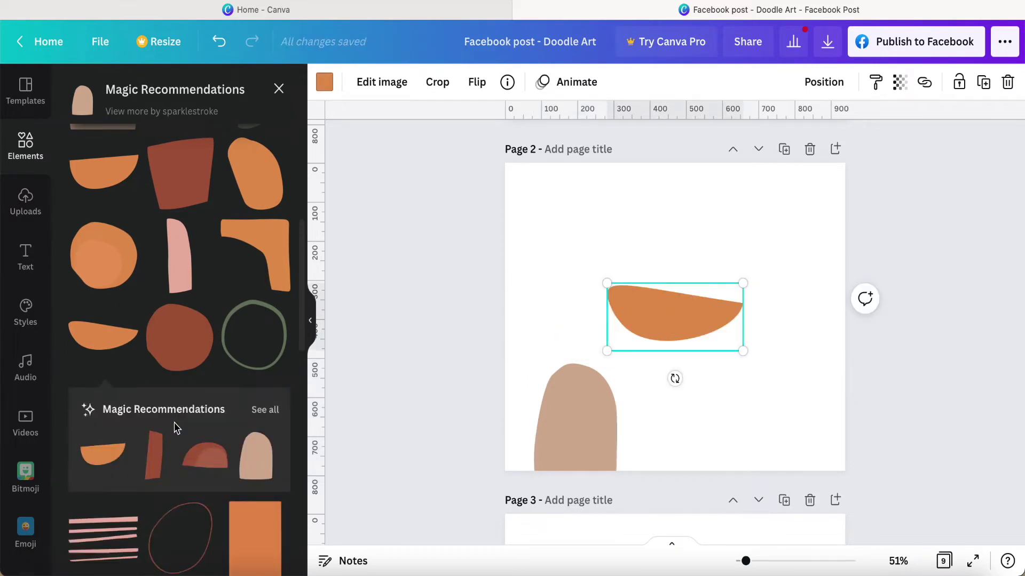
{"action": "scroll", "coordinate": [179, 423], "scroll_direction": "up", "scroll_amount": 6}
{"action": "scroll", "coordinate": [184, 424], "scroll_direction": "down", "scroll_amount": 15}
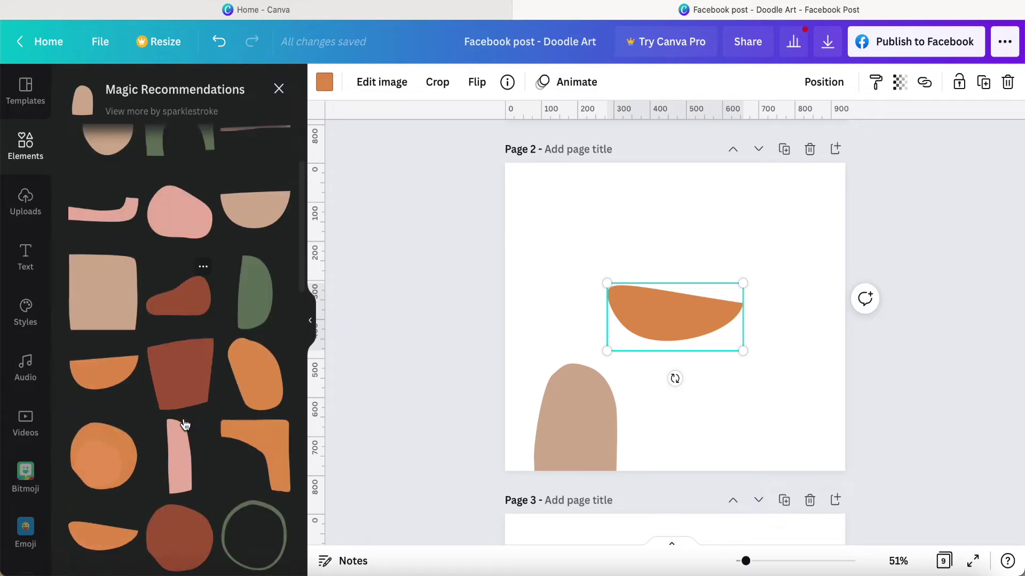
{"action": "scroll", "coordinate": [185, 423], "scroll_direction": "up", "scroll_amount": 15}
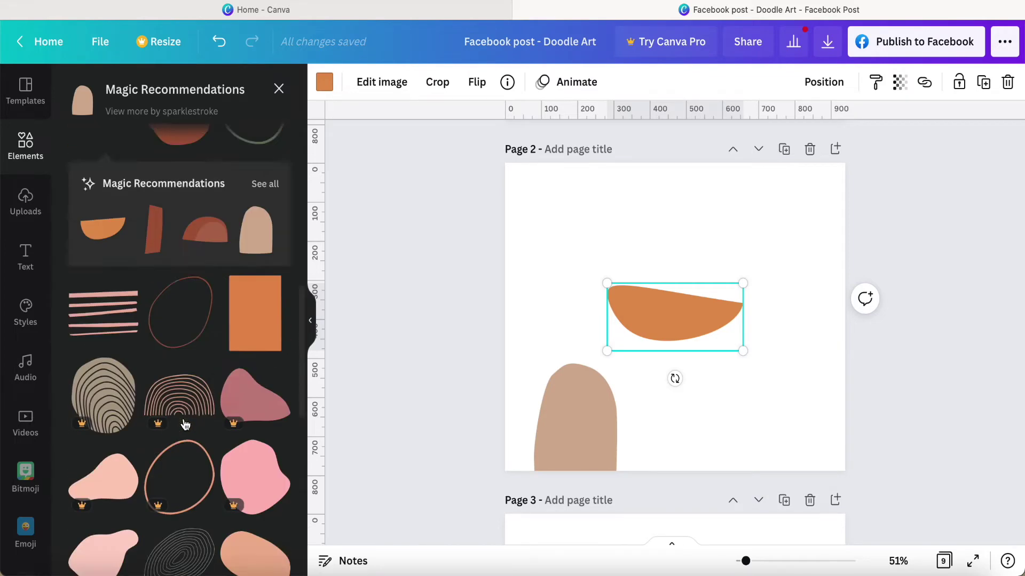
- Add a small gold oval from the 'shapes' search results
{"action": "left_click", "coordinate": [279, 94]}
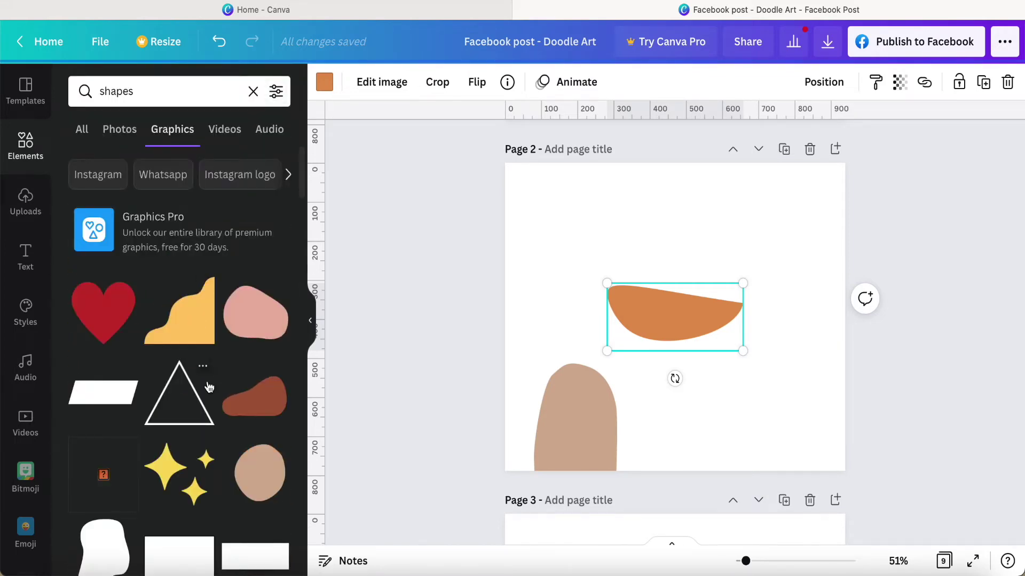
{"action": "scroll", "coordinate": [207, 384], "scroll_direction": "down", "scroll_amount": 9}
{"action": "scroll", "coordinate": [209, 386], "scroll_direction": "down", "scroll_amount": 10}
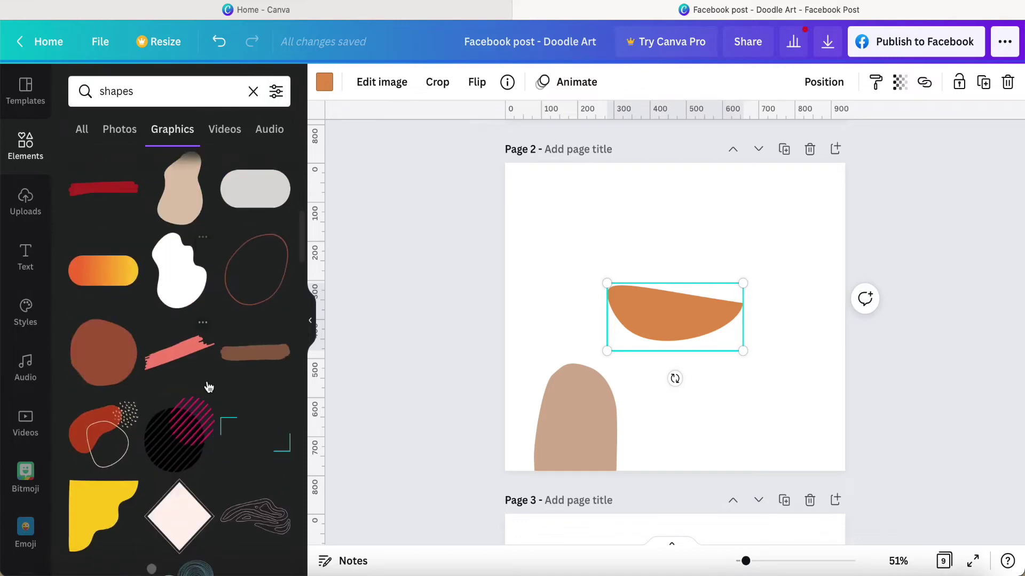
{"action": "scroll", "coordinate": [208, 386], "scroll_direction": "down", "scroll_amount": 10}
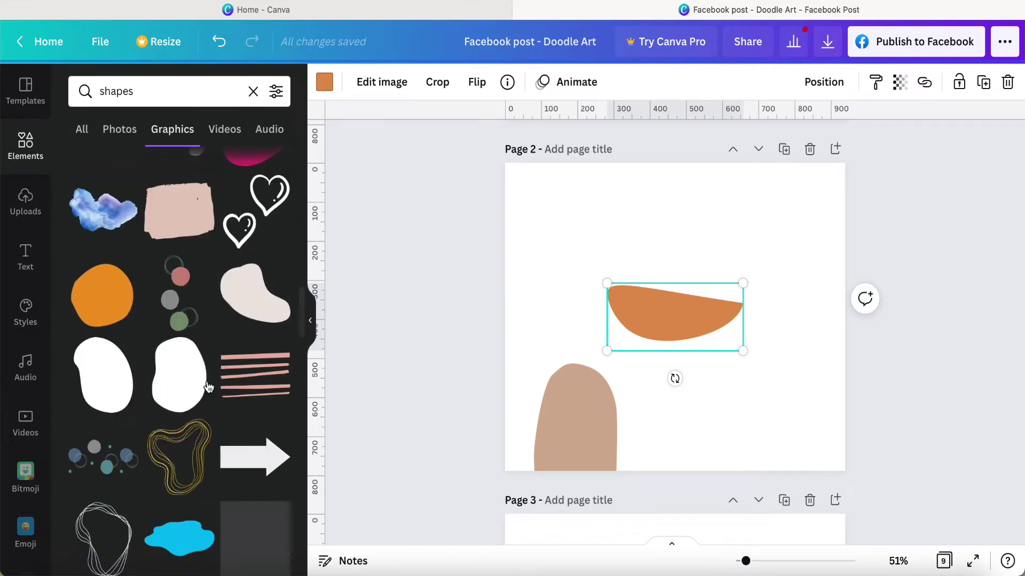
{"action": "left_click", "coordinate": [257, 427]}
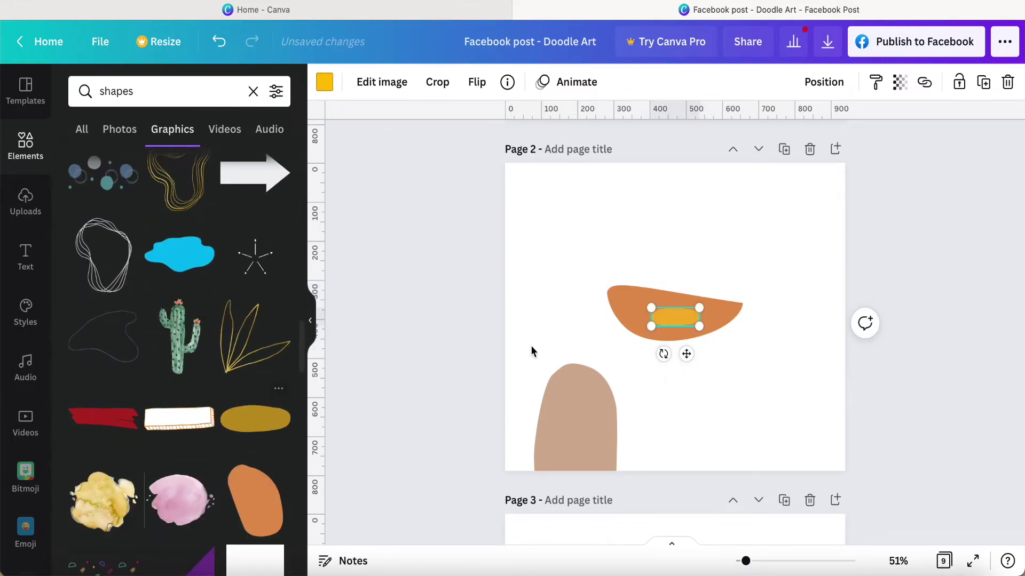
- Group the orange shape and gold oval into a mouth, then shrink it onto the tan body
{"action": "left_click_drag", "start_coordinate": [680, 362], "coordinate": [674, 370]}
{"action": "left_click_drag", "start_coordinate": [590, 265], "coordinate": [727, 368]}
{"action": "left_click", "coordinate": [614, 264]}
{"action": "left_click_drag", "start_coordinate": [619, 258], "coordinate": [676, 328]}
{"action": "left_click", "coordinate": [792, 82]}
{"action": "left_click_drag", "start_coordinate": [743, 284], "coordinate": [594, 478]}
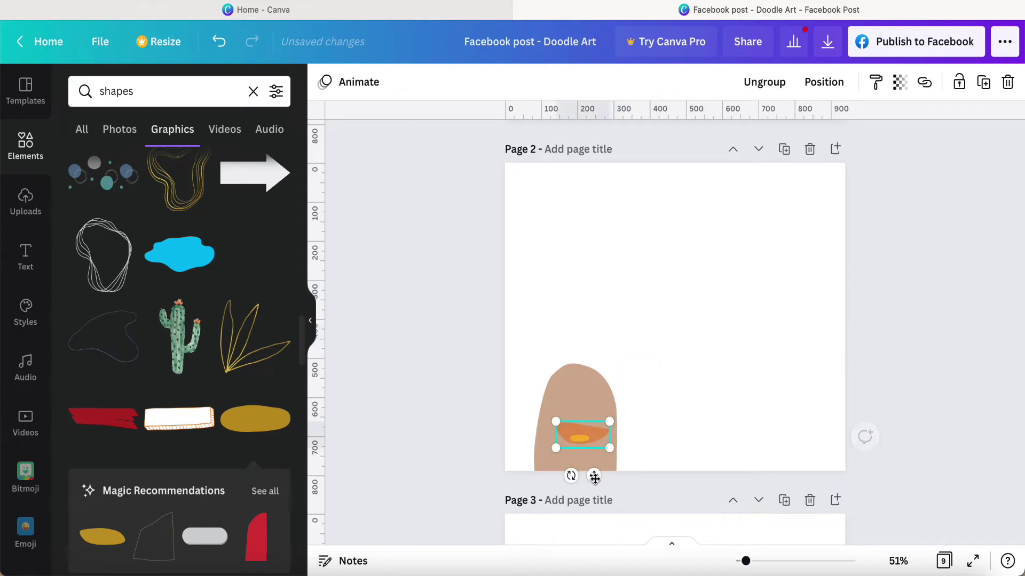
{"action": "left_click", "coordinate": [693, 335]}
- Paste the bird's eye from page 1 onto the tan head, rotate it, and copy the body rightward
{"action": "scroll", "coordinate": [689, 340], "scroll_direction": "up", "scroll_amount": 6}
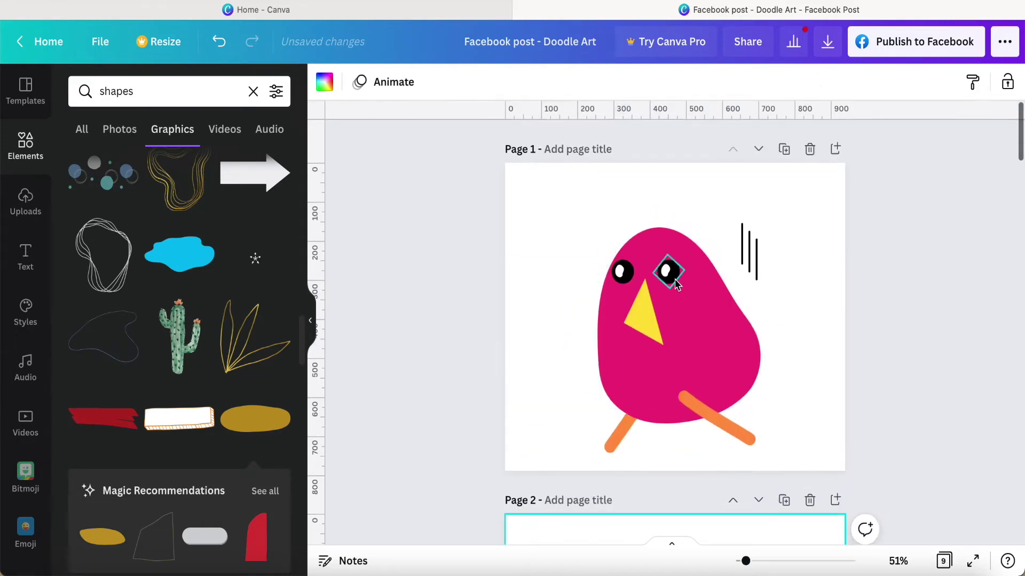
{"action": "left_click", "coordinate": [671, 272]}
{"action": "scroll", "coordinate": [675, 284], "scroll_direction": "down", "scroll_amount": 3}
{"action": "scroll", "coordinate": [673, 283], "scroll_direction": "down", "scroll_amount": 3}
{"action": "left_click", "coordinate": [674, 283]}
{"action": "key", "text": "ctrl+v"}
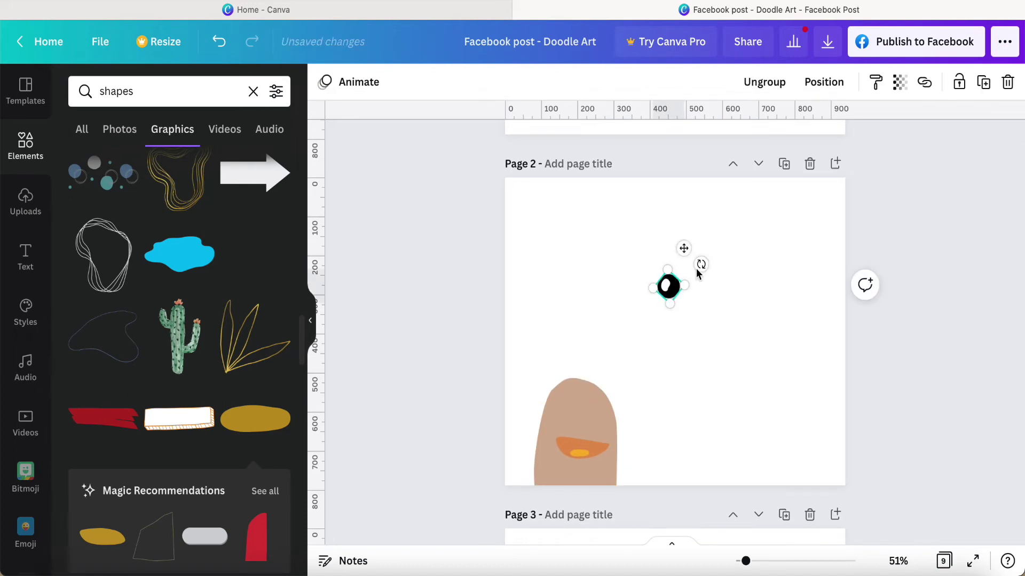
{"action": "left_click_drag", "start_coordinate": [668, 308], "coordinate": [594, 443]}
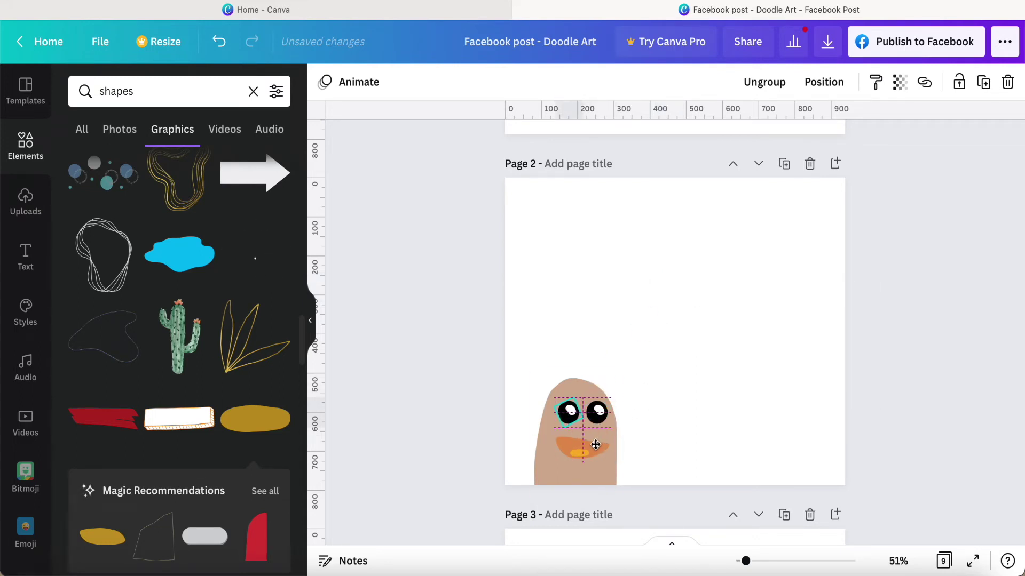
{"action": "left_click", "coordinate": [646, 419]}
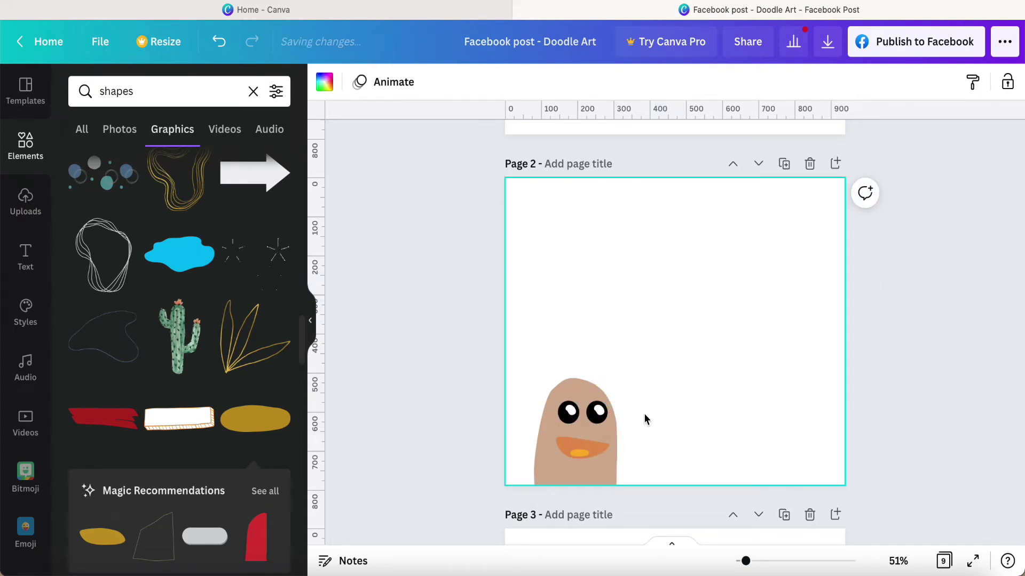
{"action": "left_click", "coordinate": [544, 479]}
{"action": "left_click_drag", "start_coordinate": [543, 479], "coordinate": [773, 385]}
- Mirror the copied tan body horizontally, then add another mirrored copy up and to the left
{"action": "left_click", "coordinate": [477, 82]}
{"action": "left_click", "coordinate": [479, 120]}
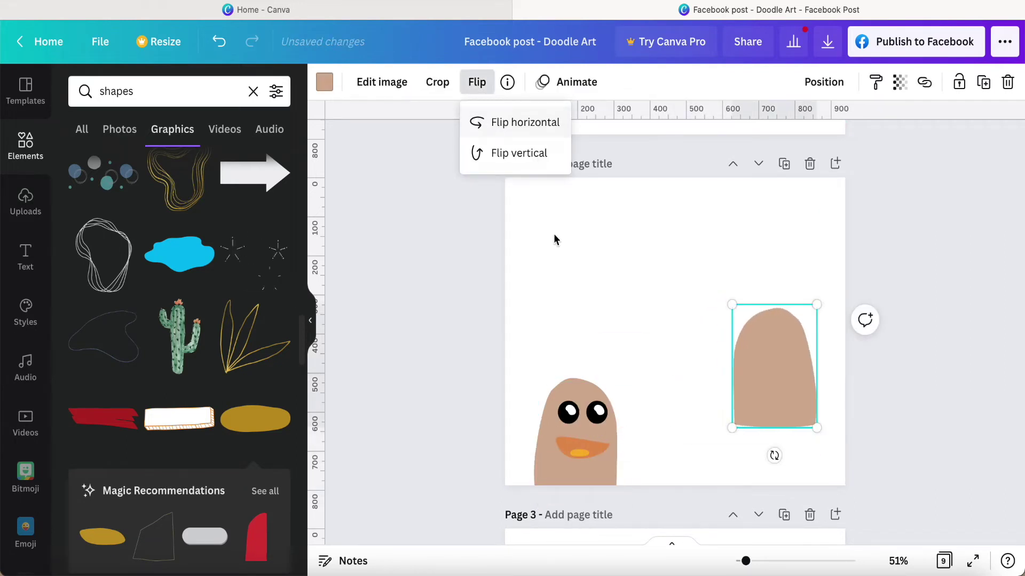
{"action": "left_click_drag", "start_coordinate": [746, 380], "coordinate": [613, 252], "text": "alt"}
{"action": "left_click", "coordinate": [477, 81]}
{"action": "left_click", "coordinate": [483, 123]}
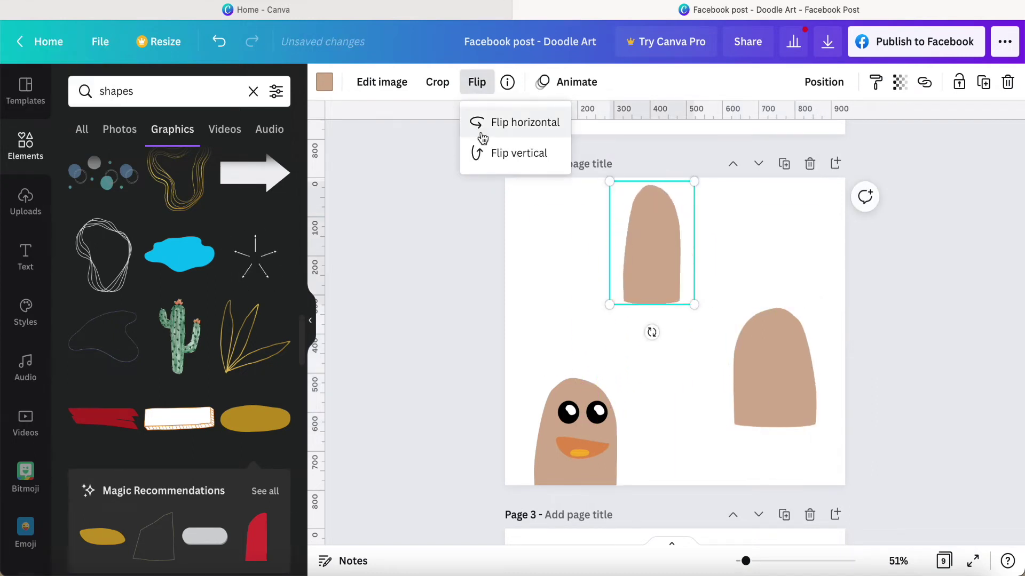
- Add the yellow swoosh graphic to page 2
{"action": "scroll", "coordinate": [222, 487], "scroll_direction": "down", "scroll_amount": 5}
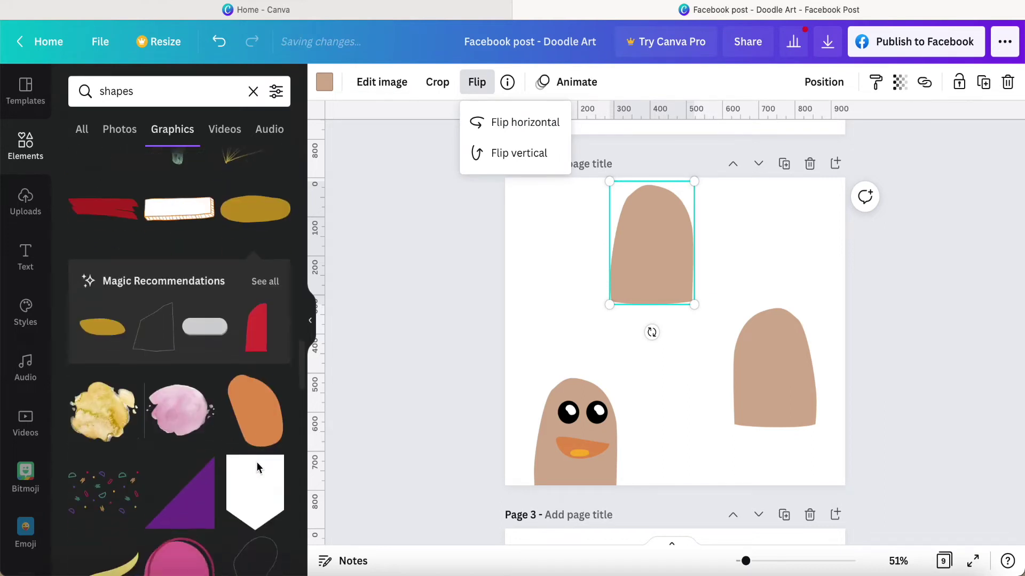
{"action": "scroll", "coordinate": [184, 284], "scroll_direction": "down", "scroll_amount": 4}
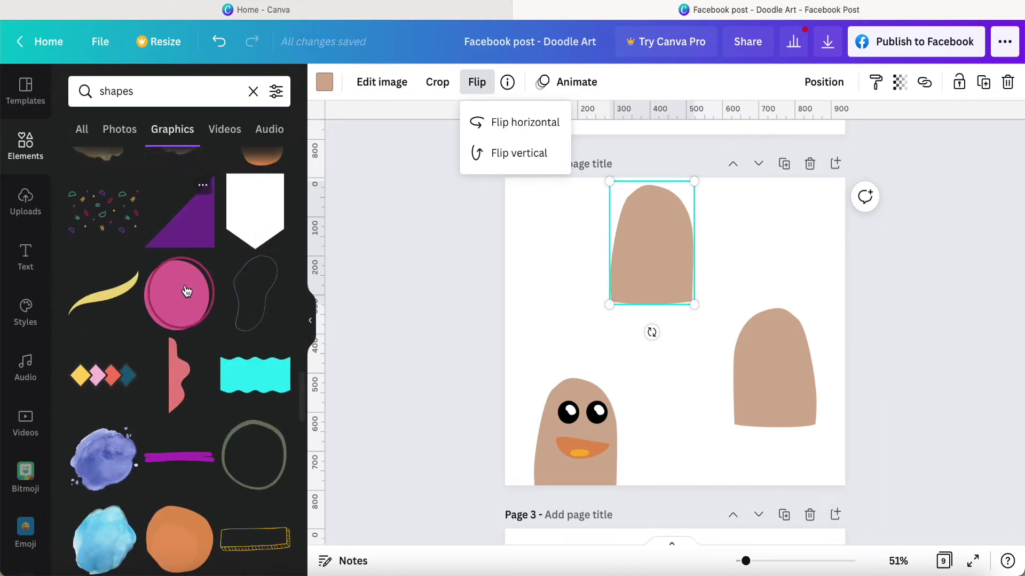
{"action": "left_click", "coordinate": [351, 235]}
{"action": "left_click", "coordinate": [394, 248]}
{"action": "scroll", "coordinate": [184, 397], "scroll_direction": "up", "scroll_amount": 2}
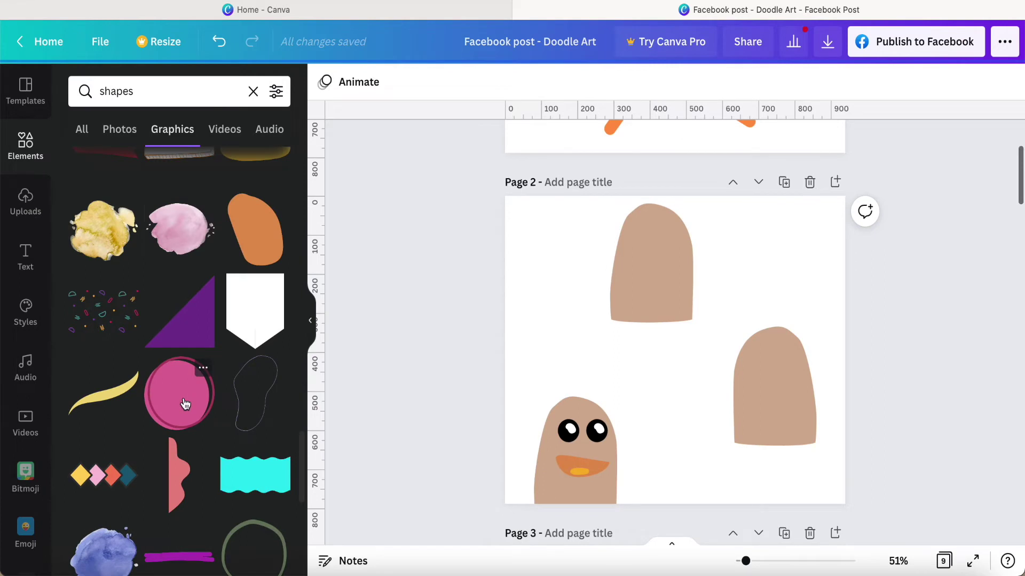
{"action": "scroll", "coordinate": [250, 261], "scroll_direction": "up", "scroll_amount": 1}
{"action": "left_click", "coordinate": [110, 436]}
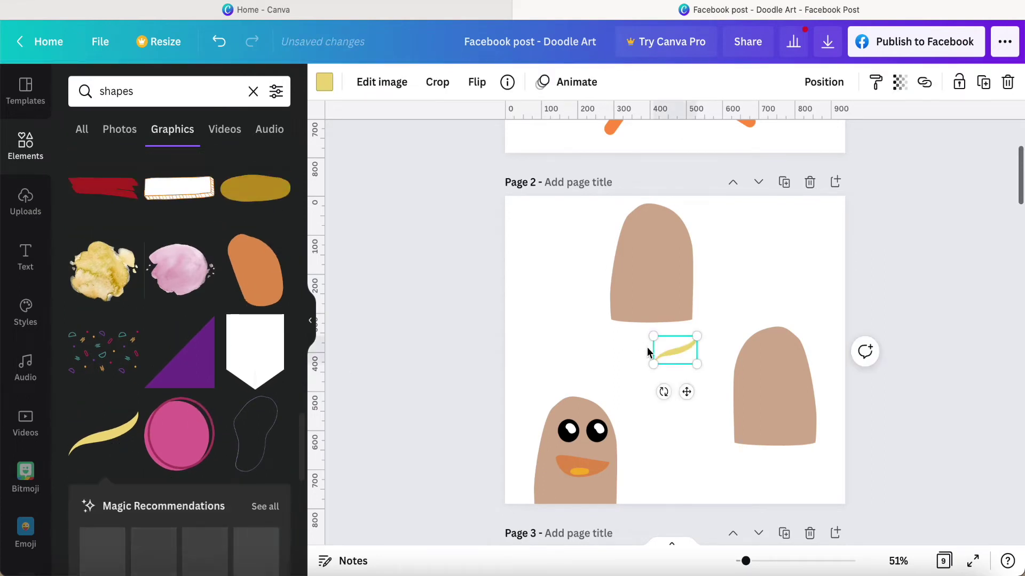
- Tilt the swoosh onto the top body and recolour it pink as a smile
{"action": "left_click_drag", "start_coordinate": [663, 395], "coordinate": [636, 311]}
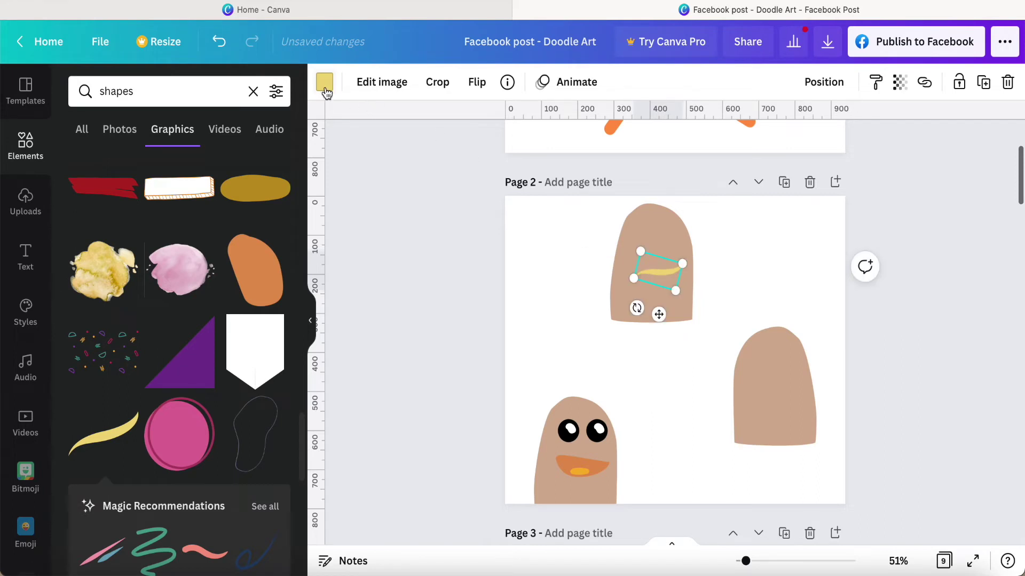
{"action": "left_click", "coordinate": [325, 84]}
{"action": "left_click", "coordinate": [188, 214]}
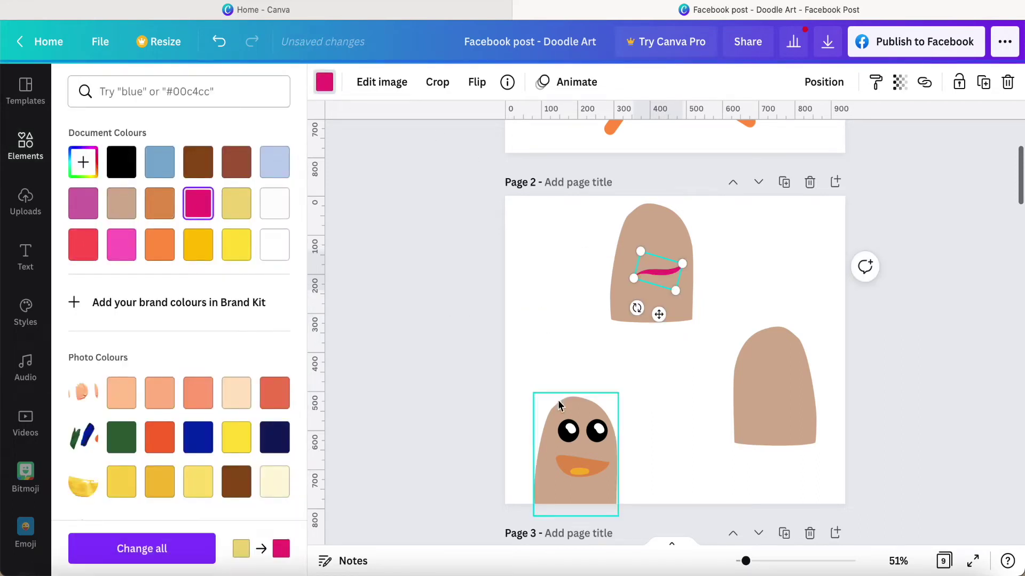
- Copy the bottom character's black-and-white eyes onto the top character
{"action": "left_click", "coordinate": [569, 443]}
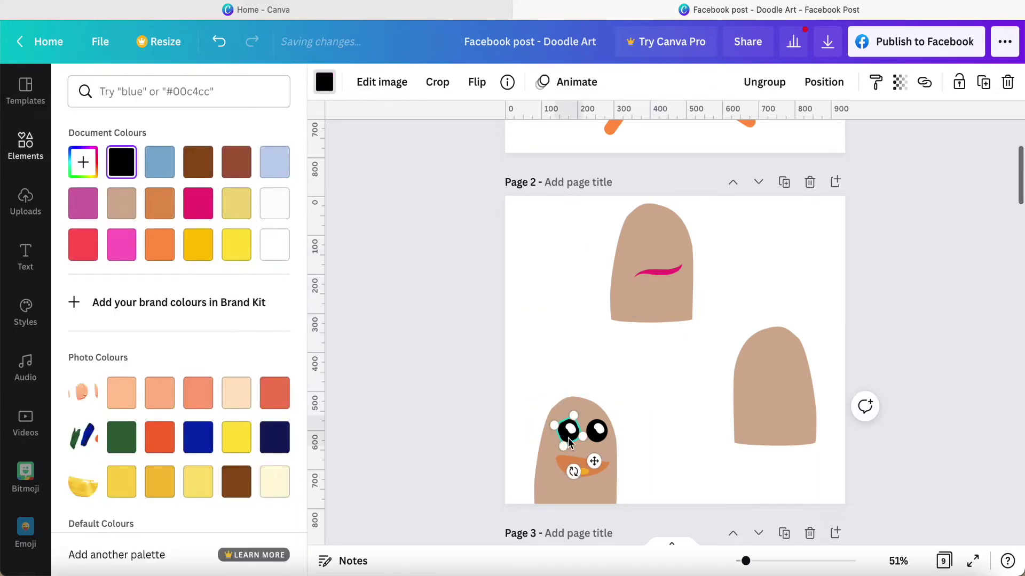
{"action": "left_click", "coordinate": [569, 443]}
{"action": "left_click_drag", "start_coordinate": [594, 461], "coordinate": [628, 274]}
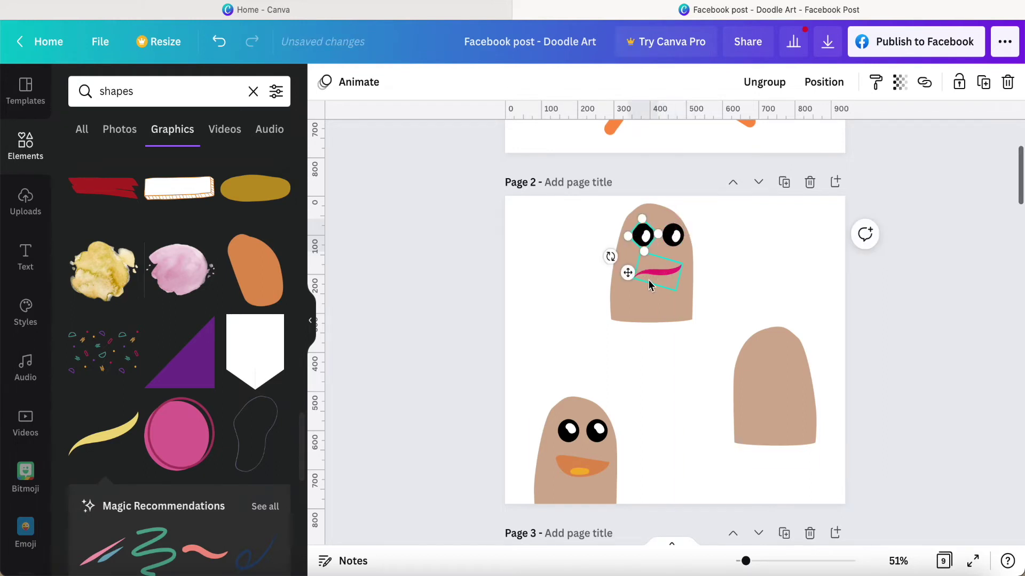
{"action": "left_click", "coordinate": [667, 421]}
- Duplicate the eyes again, tilt the copy slightly and place it on the right character
{"action": "left_click", "coordinate": [599, 434]}
{"action": "key", "text": "ctrl+d"}
{"action": "left_click_drag", "start_coordinate": [610, 490], "coordinate": [643, 449]}
{"action": "left_click_drag", "start_coordinate": [632, 413], "coordinate": [812, 335]}
{"action": "left_click", "coordinate": [671, 423]}
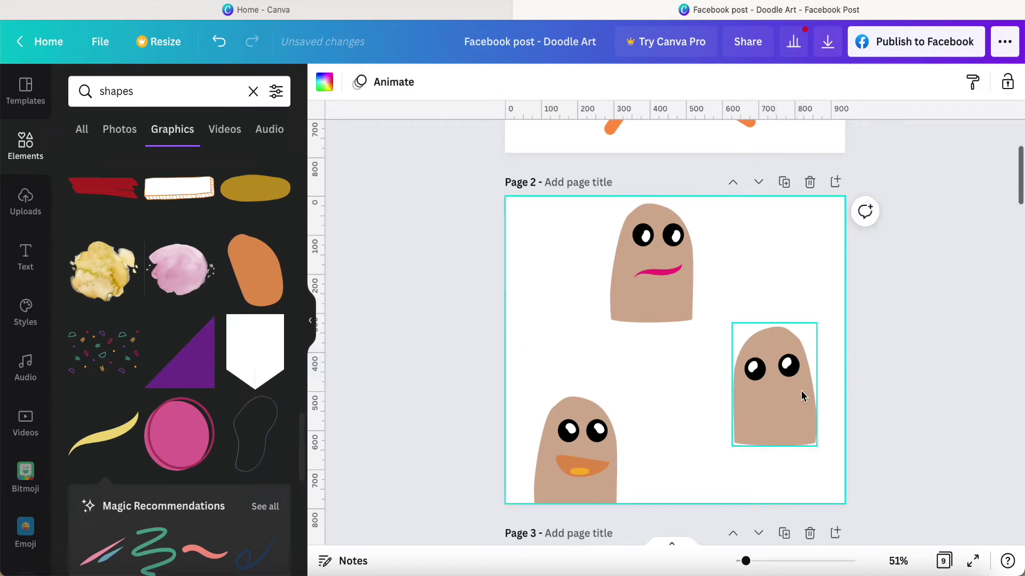
- Add the pink blob from the shapes, then delete it
{"action": "scroll", "coordinate": [235, 330], "scroll_direction": "up", "scroll_amount": 15}
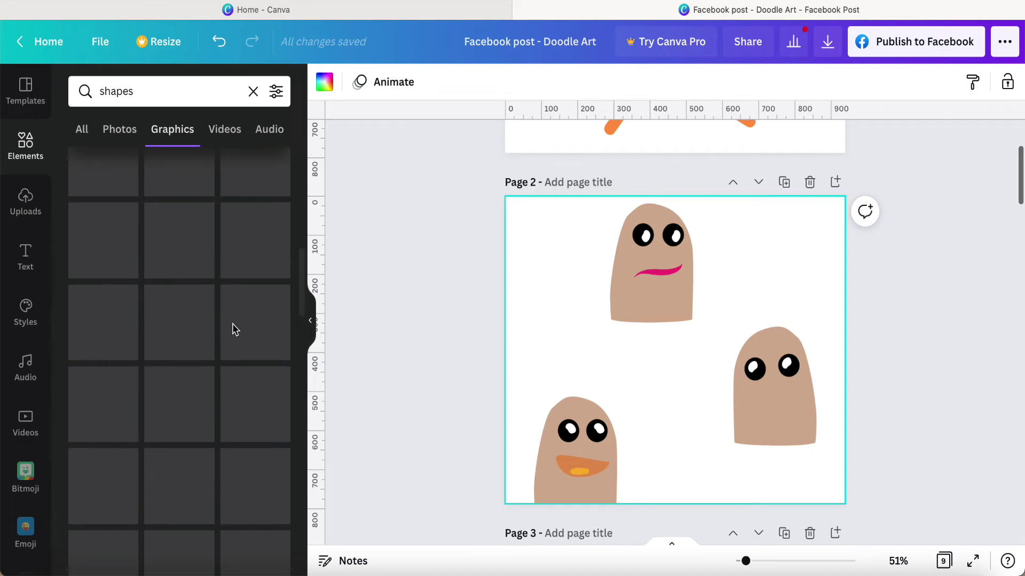
{"action": "scroll", "coordinate": [232, 324], "scroll_direction": "up", "scroll_amount": 2}
{"action": "scroll", "coordinate": [232, 323], "scroll_direction": "down", "scroll_amount": 6}
{"action": "scroll", "coordinate": [234, 329], "scroll_direction": "up", "scroll_amount": 10}
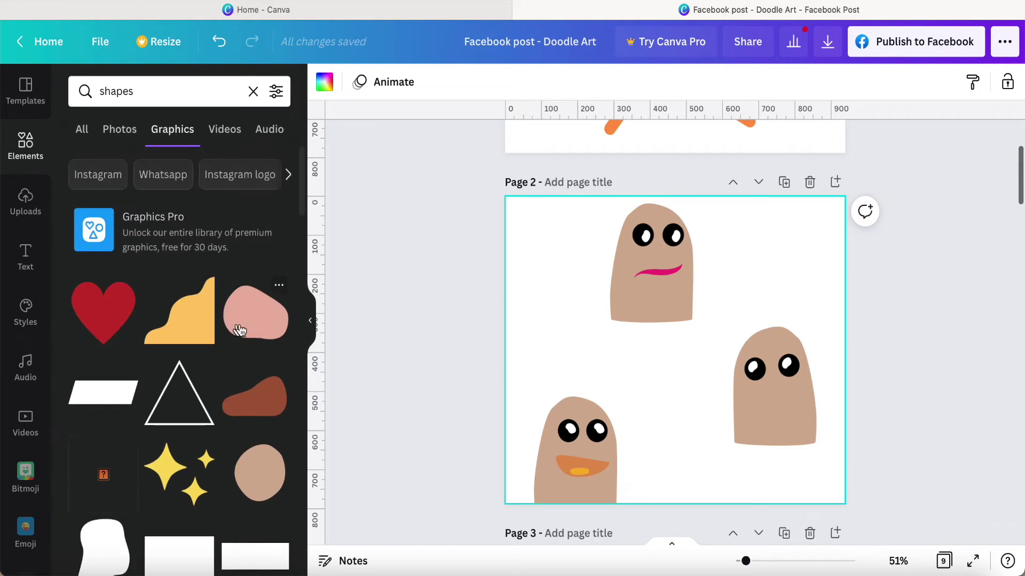
{"action": "left_click", "coordinate": [261, 317]}
{"action": "key", "text": "Delete"}
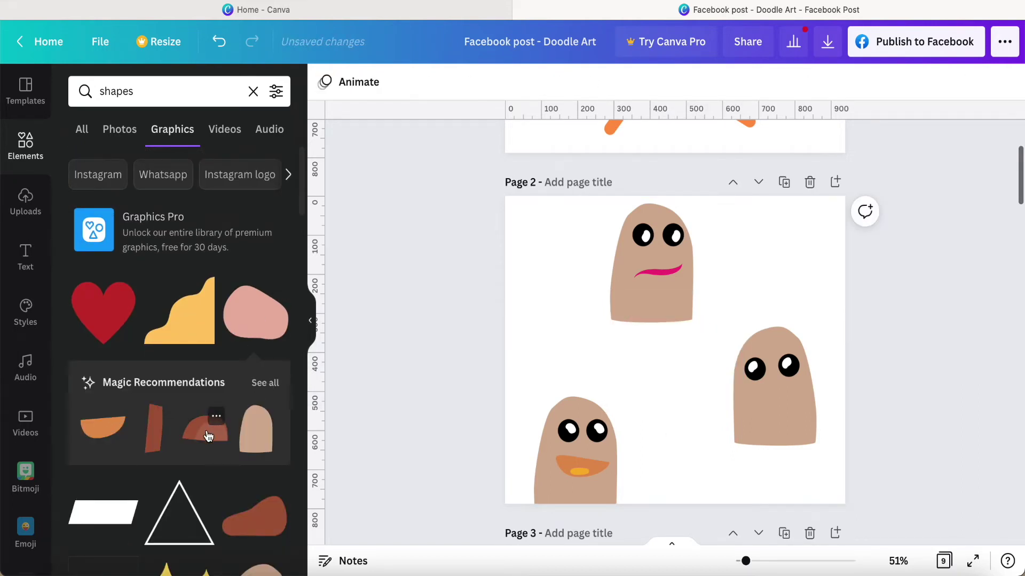
- Add the orange half-circle and shrink it into a mouth below the right character's eyes
{"action": "left_click", "coordinate": [102, 426]}
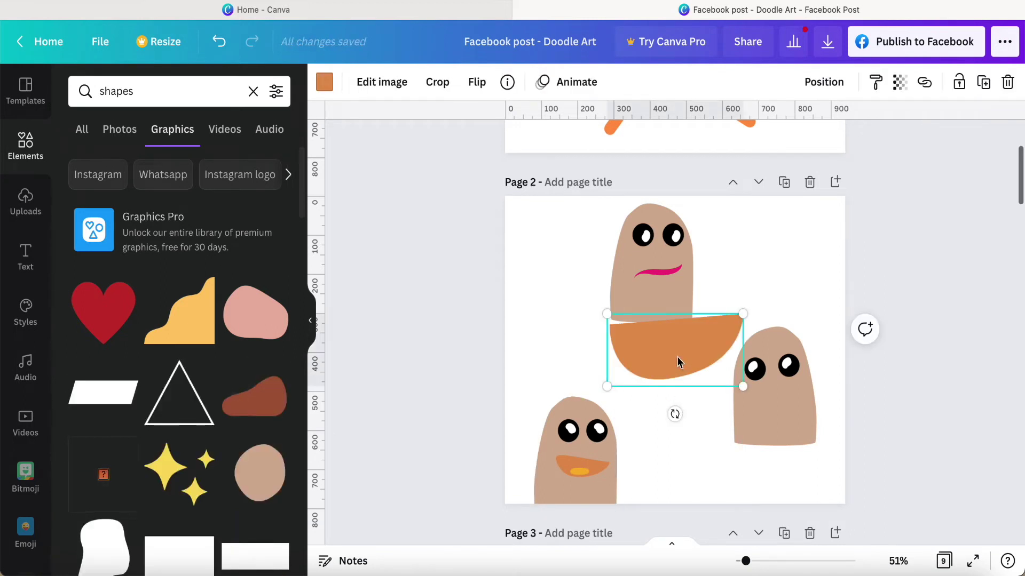
{"action": "left_click_drag", "start_coordinate": [678, 362], "coordinate": [784, 412]}
{"action": "left_click_drag", "start_coordinate": [851, 372], "coordinate": [784, 445]}
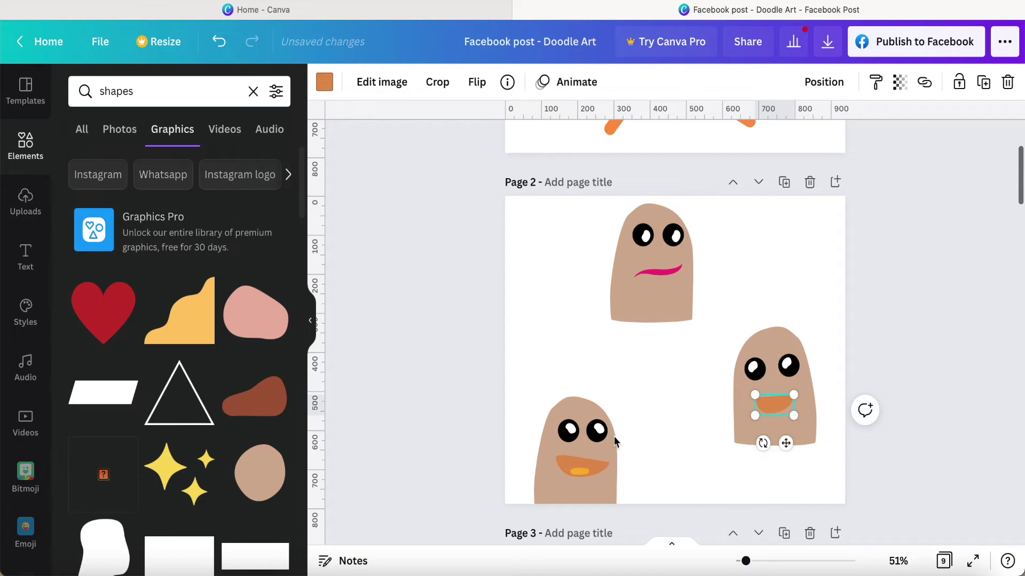
{"action": "scroll", "coordinate": [229, 465], "scroll_direction": "down", "scroll_amount": 3}
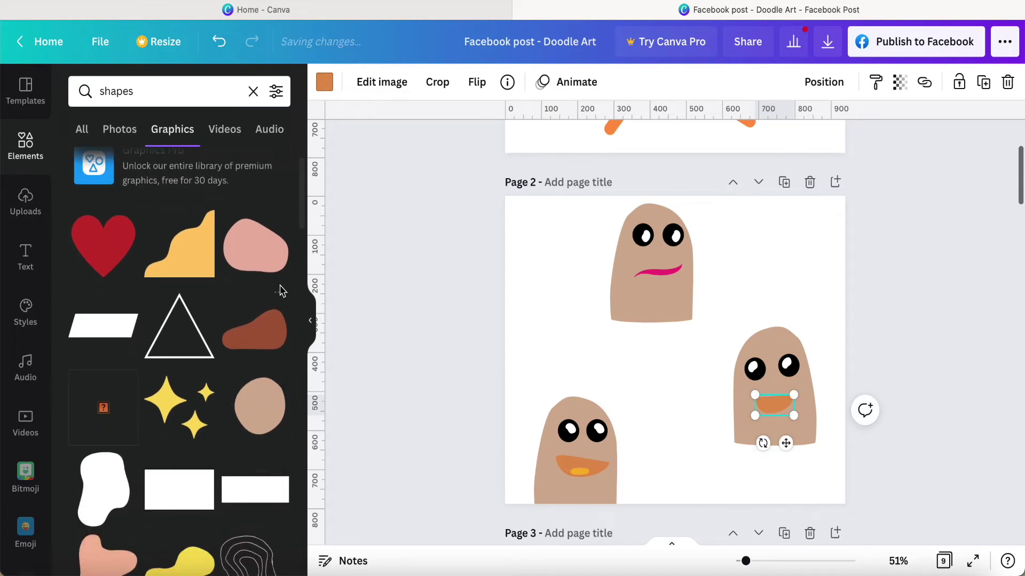
{"action": "scroll", "coordinate": [253, 373], "scroll_direction": "down", "scroll_amount": 5}
- Add the pink blob, recolour it red, then shrink and rotate it
{"action": "scroll", "coordinate": [248, 417], "scroll_direction": "up", "scroll_amount": 5}
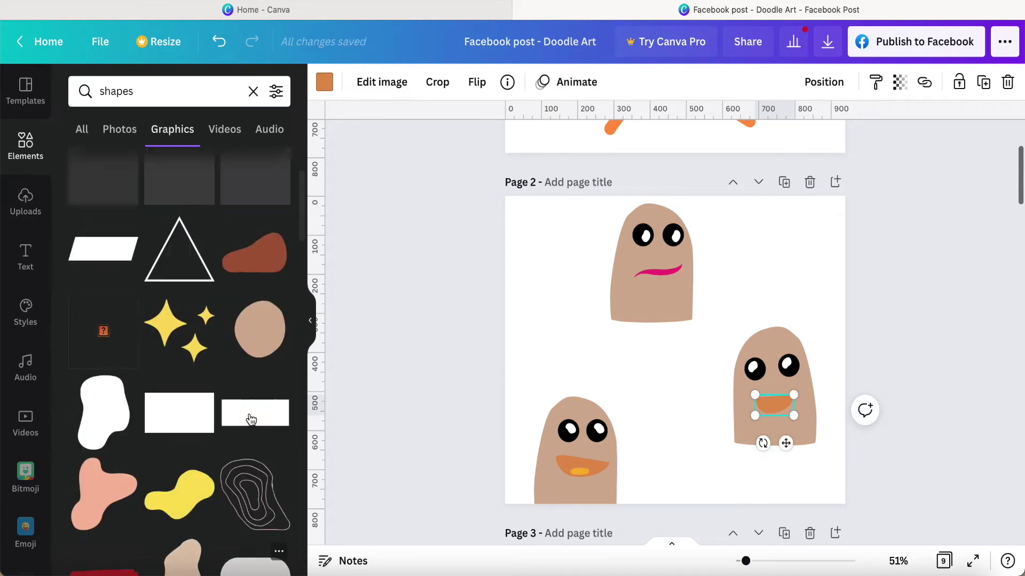
{"action": "scroll", "coordinate": [273, 338], "scroll_direction": "up", "scroll_amount": 2}
{"action": "left_click", "coordinate": [267, 325]}
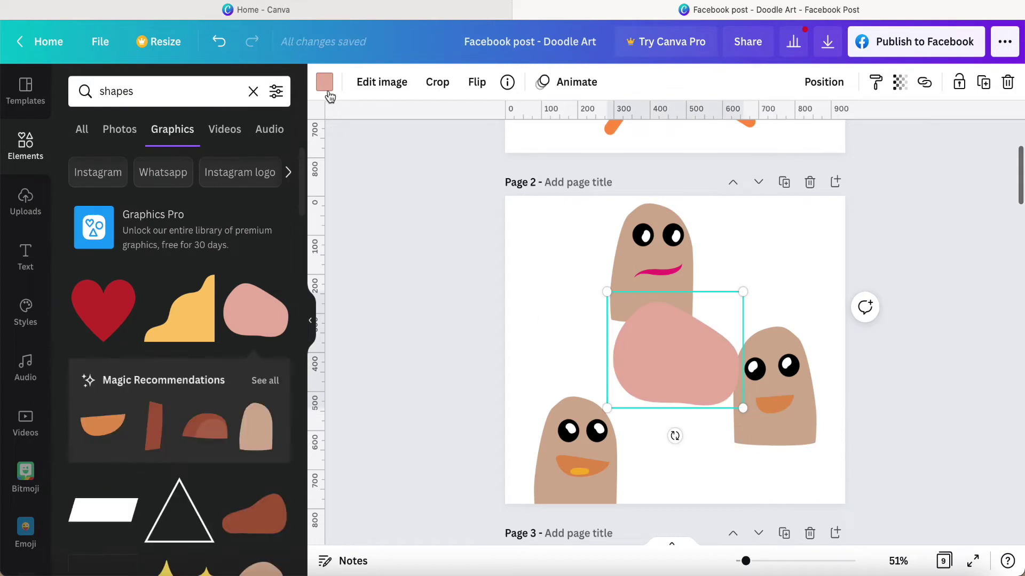
{"action": "left_click", "coordinate": [325, 82]}
{"action": "left_click", "coordinate": [122, 244]}
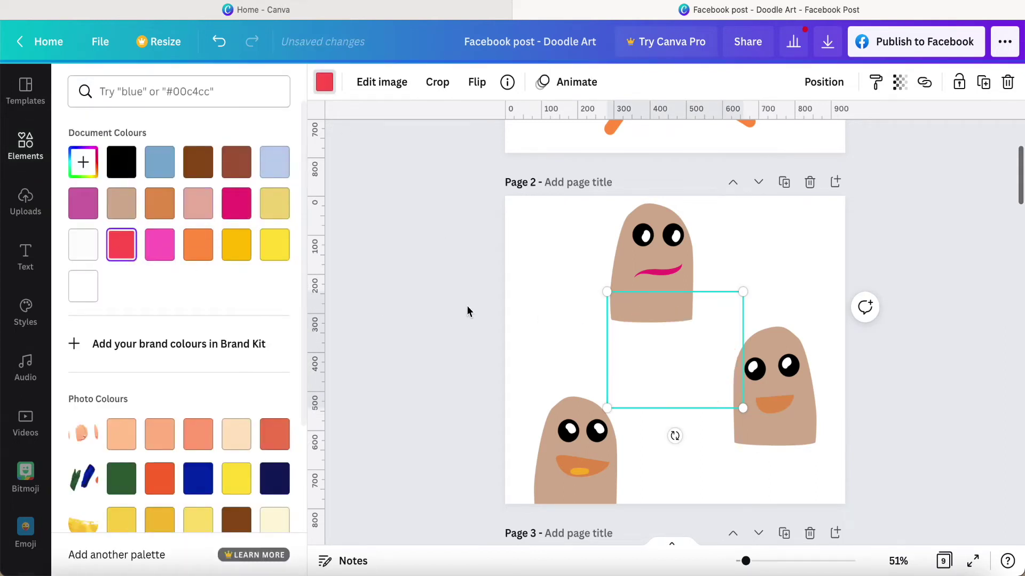
{"action": "left_click_drag", "start_coordinate": [605, 290], "coordinate": [728, 377]}
{"action": "left_click_drag", "start_coordinate": [728, 430], "coordinate": [744, 390]}
- Position the red blob as a tongue on the right character's mouth
{"action": "left_click", "coordinate": [693, 424]}
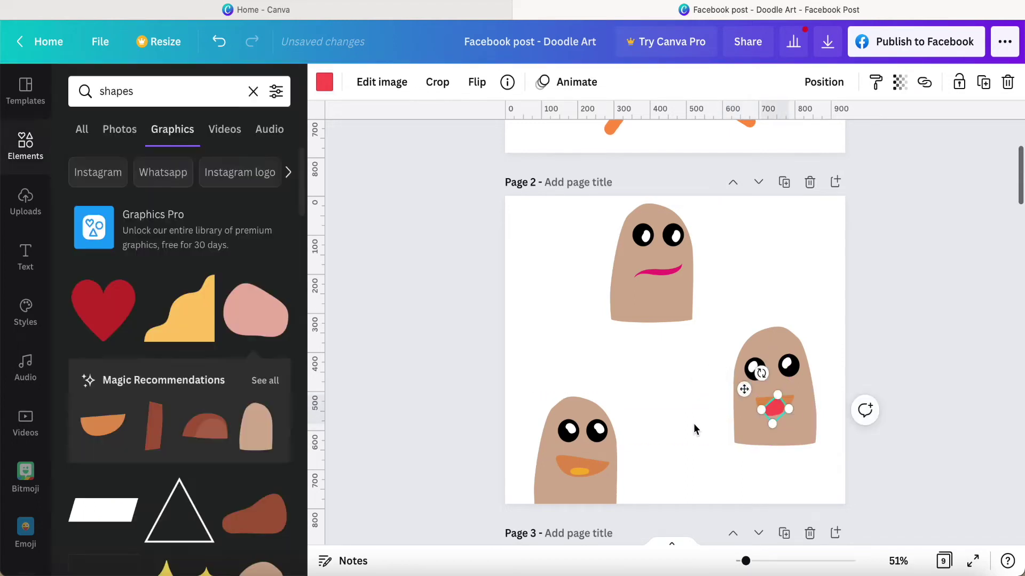
{"action": "left_click", "coordinate": [780, 405]}
{"action": "left_click_drag", "start_coordinate": [763, 375], "coordinate": [778, 417]}
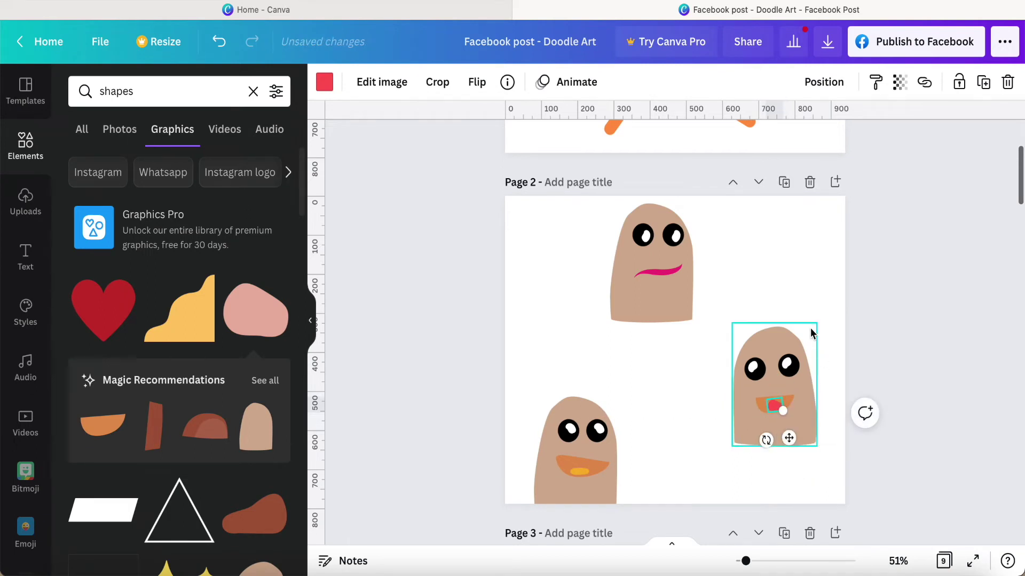
{"action": "left_click", "coordinate": [836, 296]}
{"action": "left_click", "coordinate": [775, 406]}
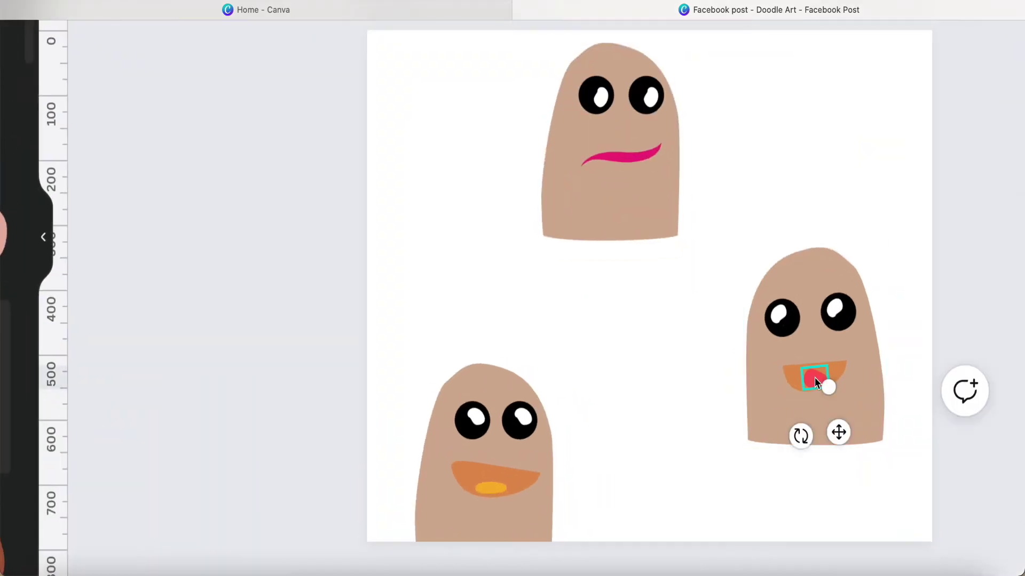
{"action": "left_click_drag", "start_coordinate": [839, 432], "coordinate": [828, 437]}
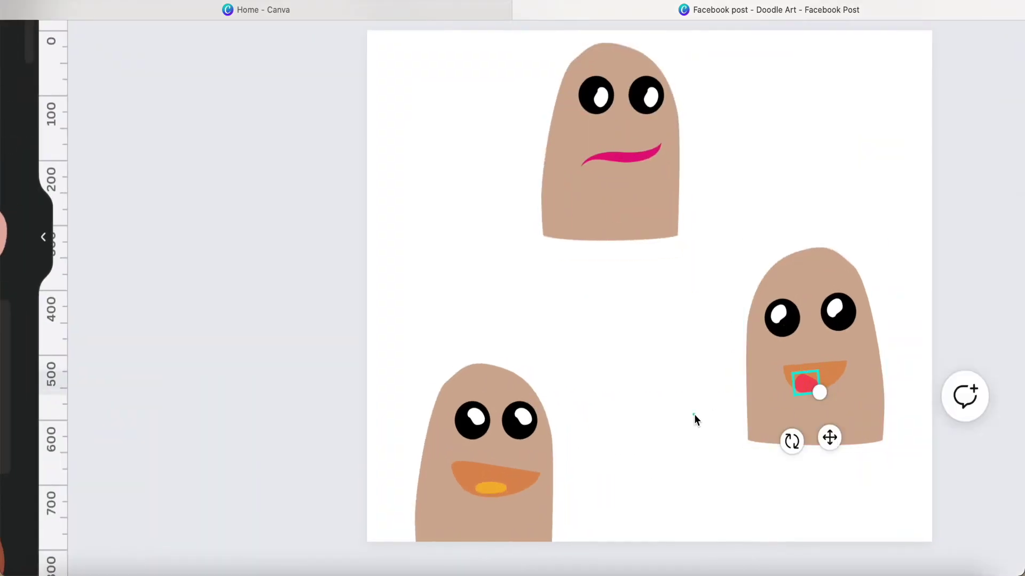
{"action": "left_click", "coordinate": [694, 414]}
- Delete the red tongue and the right character's orange mouth
{"action": "left_click", "coordinate": [810, 384]}
{"action": "key", "text": "Delete"}
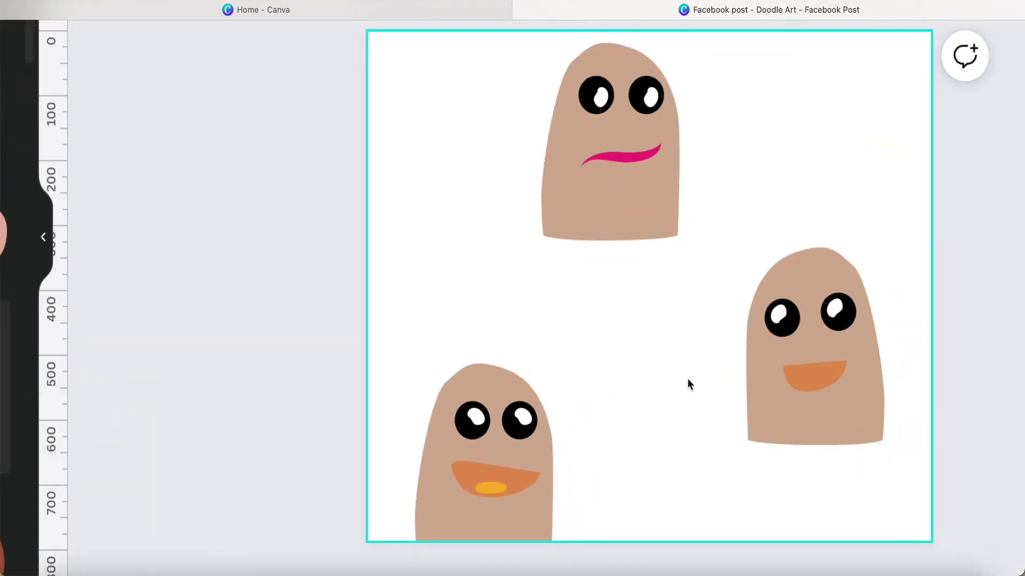
{"action": "left_click", "coordinate": [491, 488]}
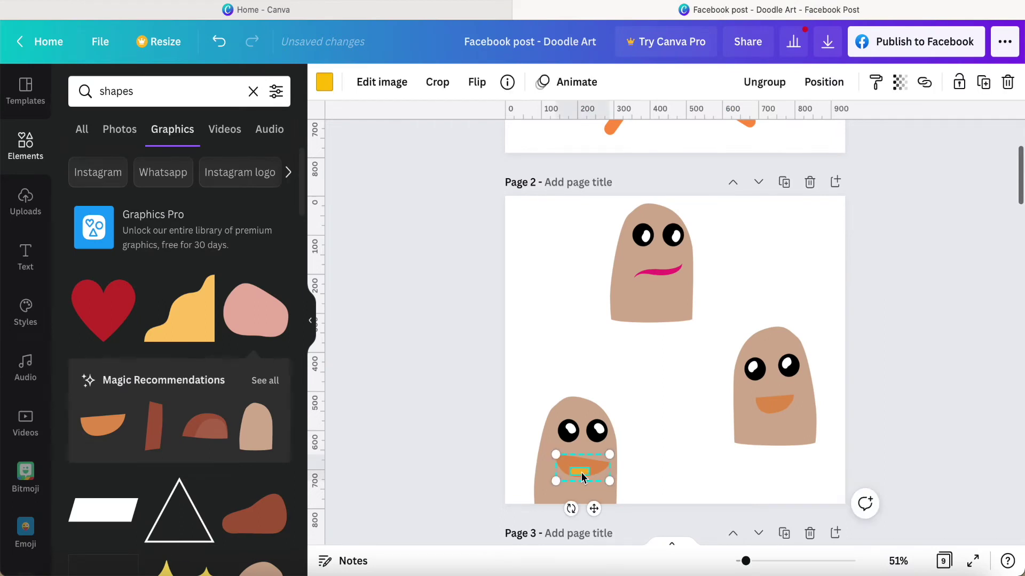
{"action": "left_click", "coordinate": [771, 404]}
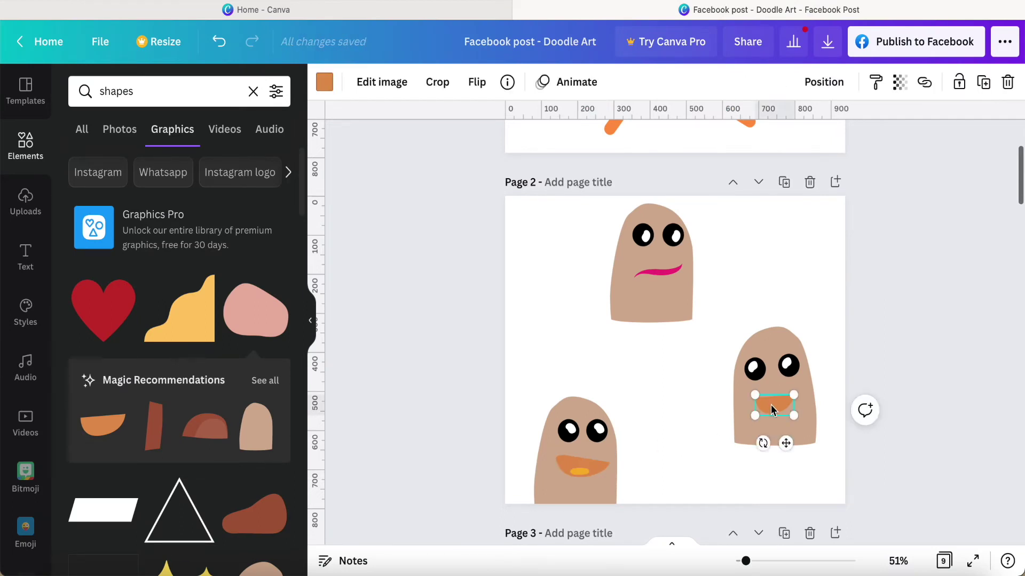
{"action": "key", "text": "Delete"}
- Add the brown dome, turn it upside down and place it as the right character's mouth
{"action": "left_click", "coordinate": [204, 426]}
{"action": "left_click_drag", "start_coordinate": [664, 398], "coordinate": [679, 304]}
{"action": "left_click_drag", "start_coordinate": [699, 363], "coordinate": [769, 406]}
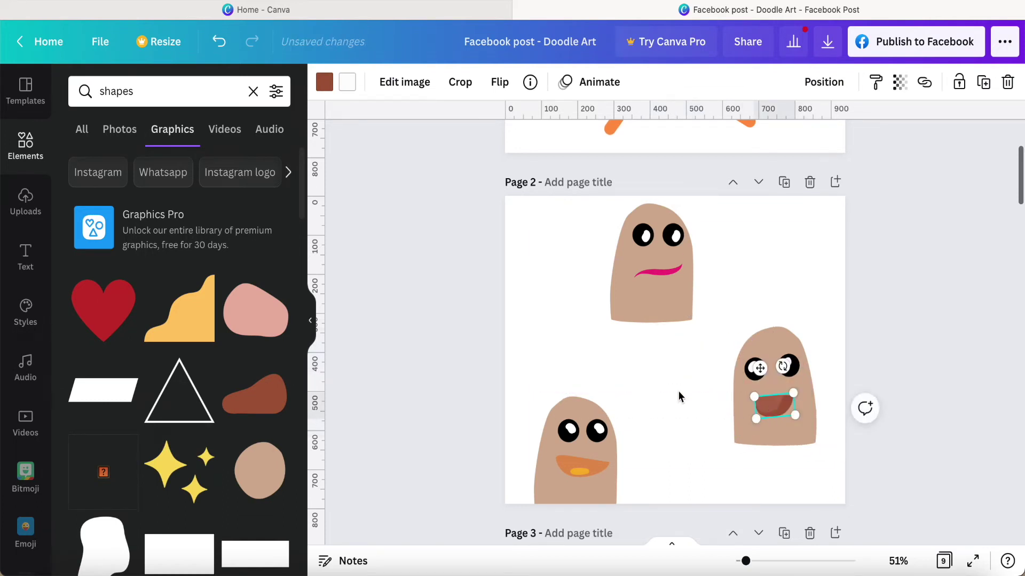
{"action": "left_click", "coordinate": [669, 387]}
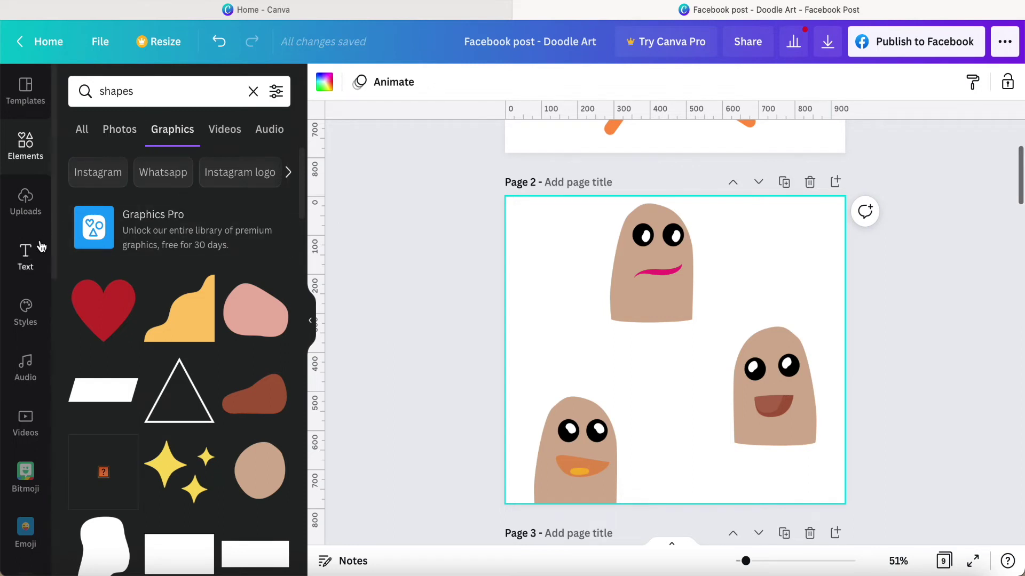
- Add a heading text box on page 2 containing the letter 'C'
{"action": "left_click", "coordinate": [27, 257]}
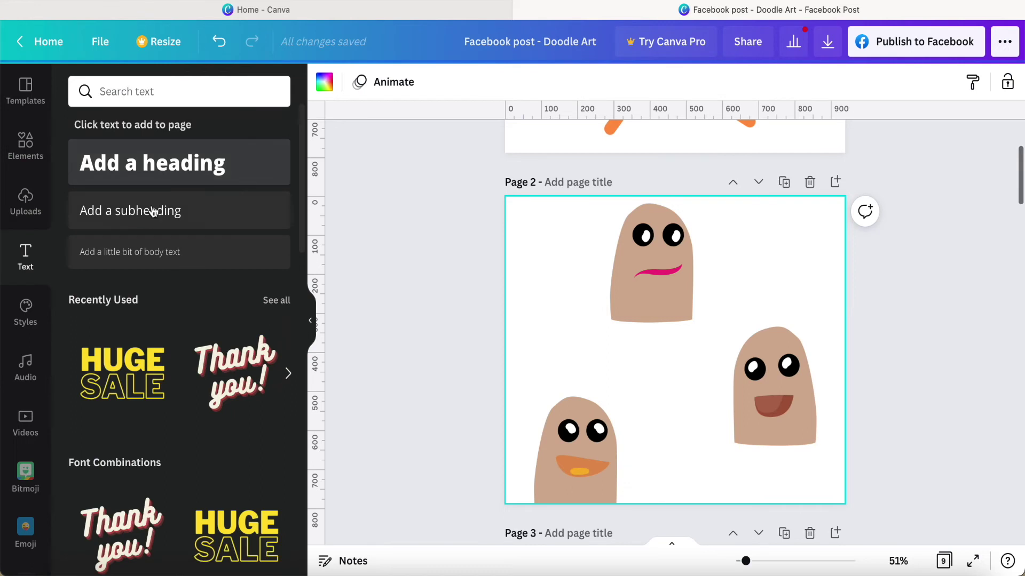
{"action": "left_click", "coordinate": [168, 171]}
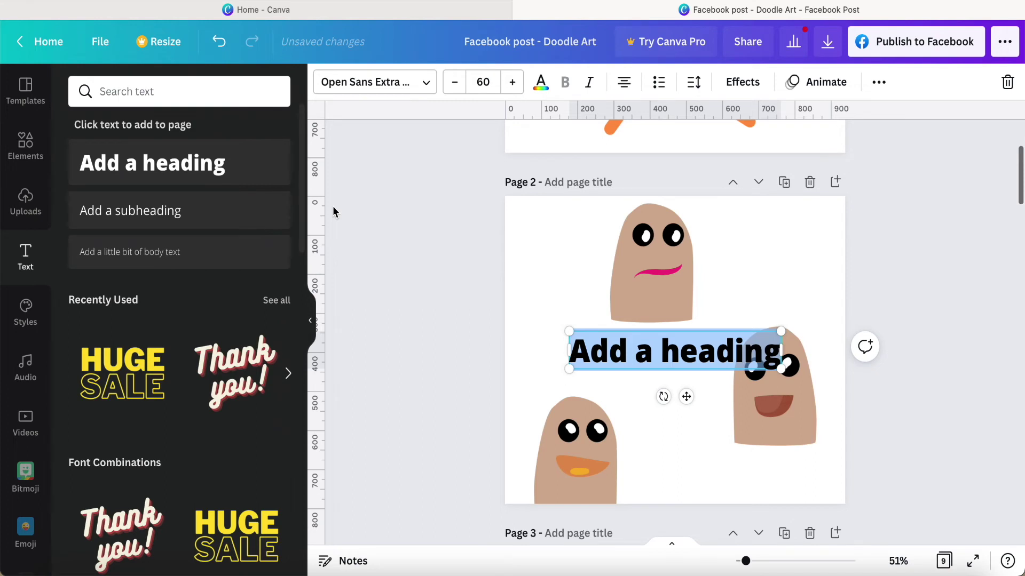
{"action": "type", "text": "C"}
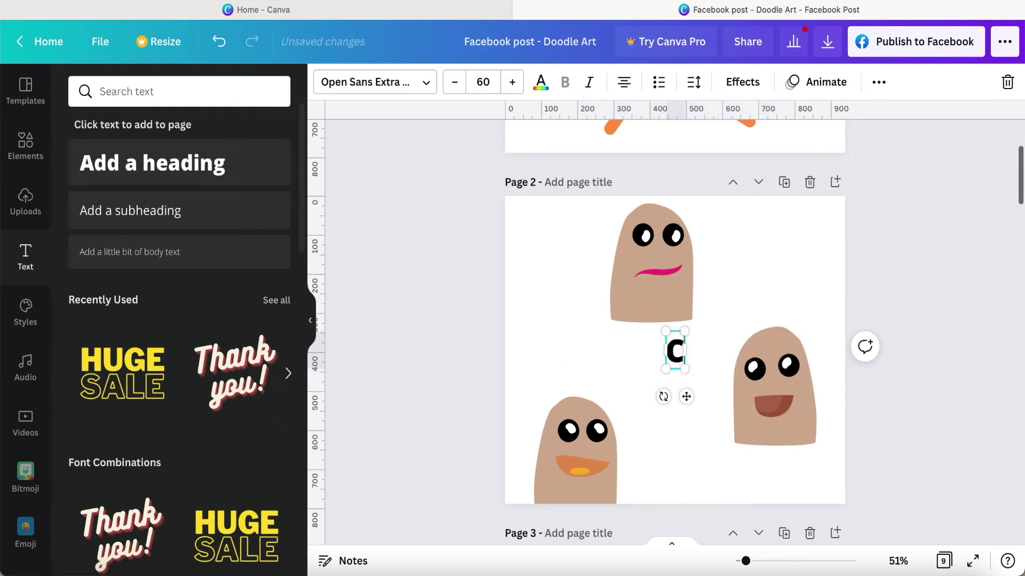
{"action": "key", "text": "BackSpace"}
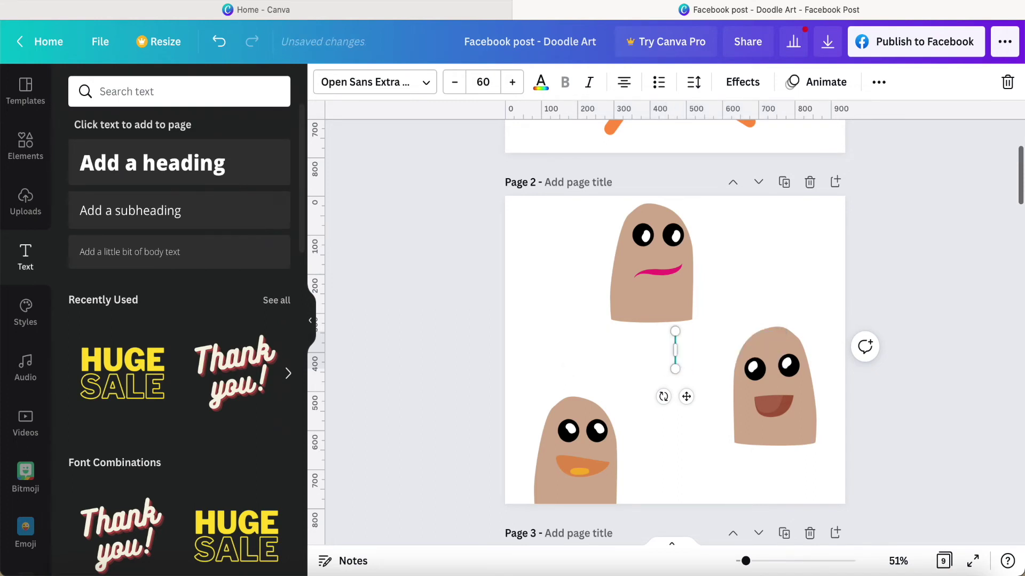
{"action": "type", "text": "C"}
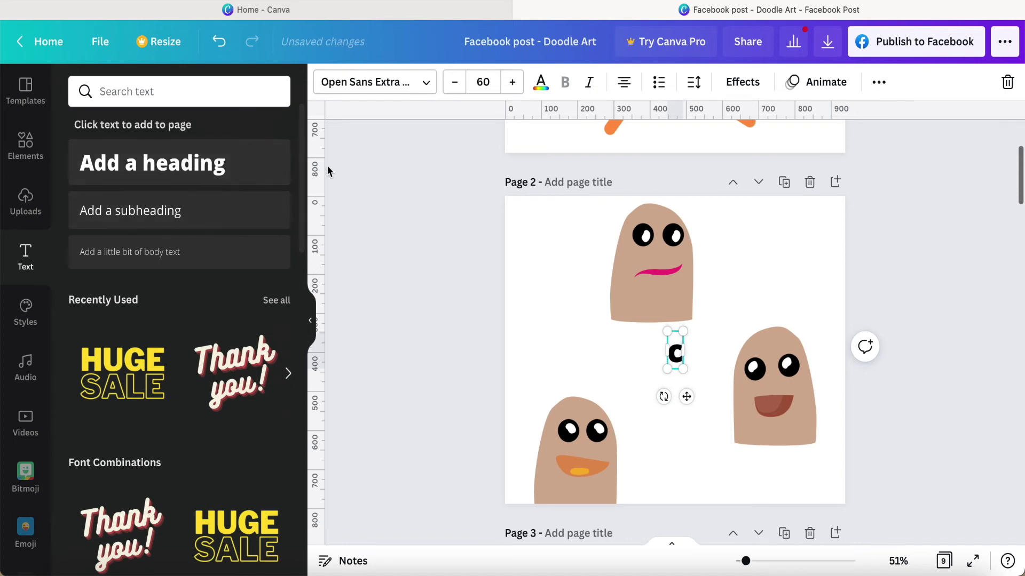
- Change the C's font, trying ALTA before settling on Open Sans Light
{"action": "left_click", "coordinate": [425, 84]}
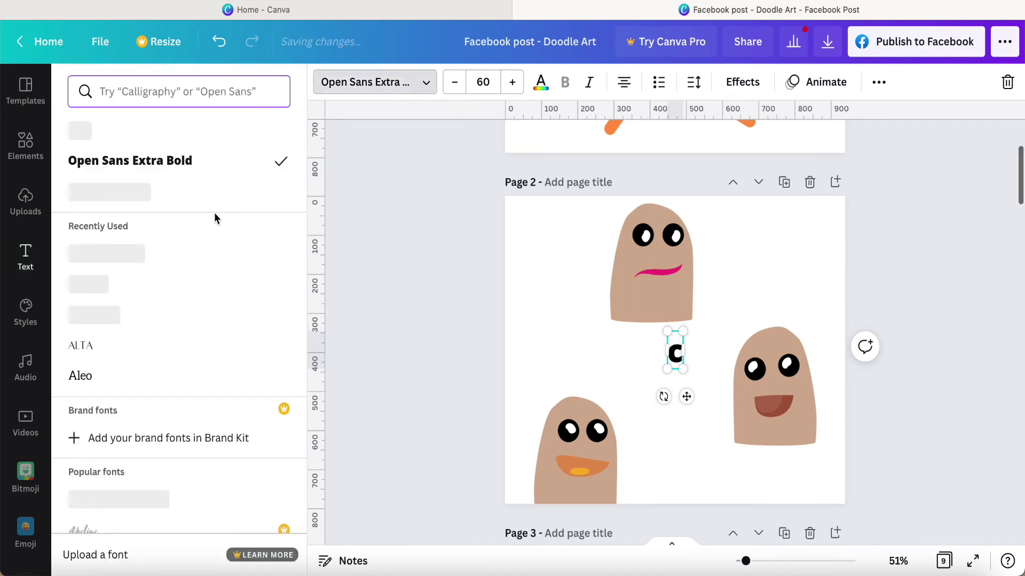
{"action": "left_click", "coordinate": [106, 354]}
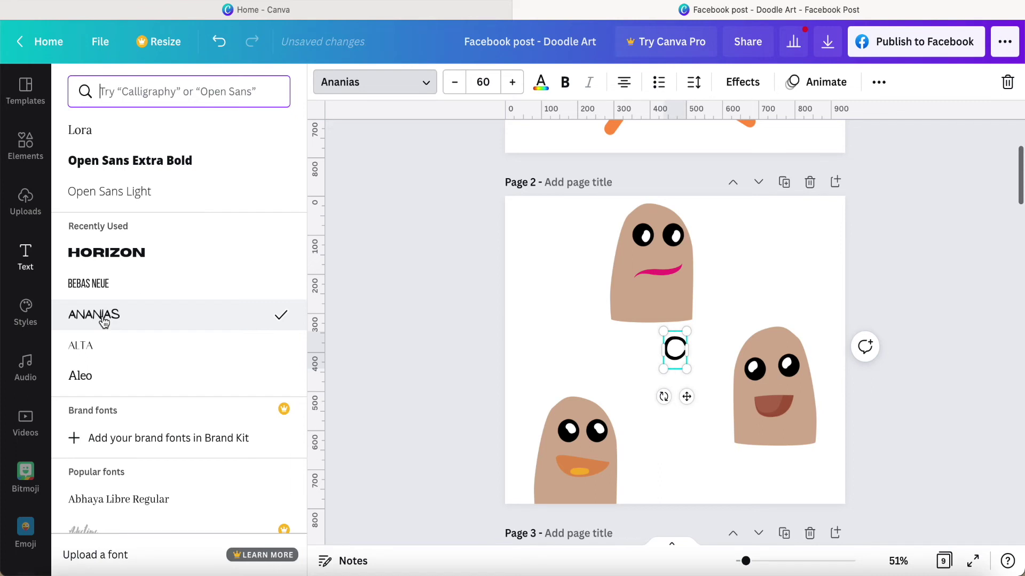
{"action": "left_click", "coordinate": [105, 196]}
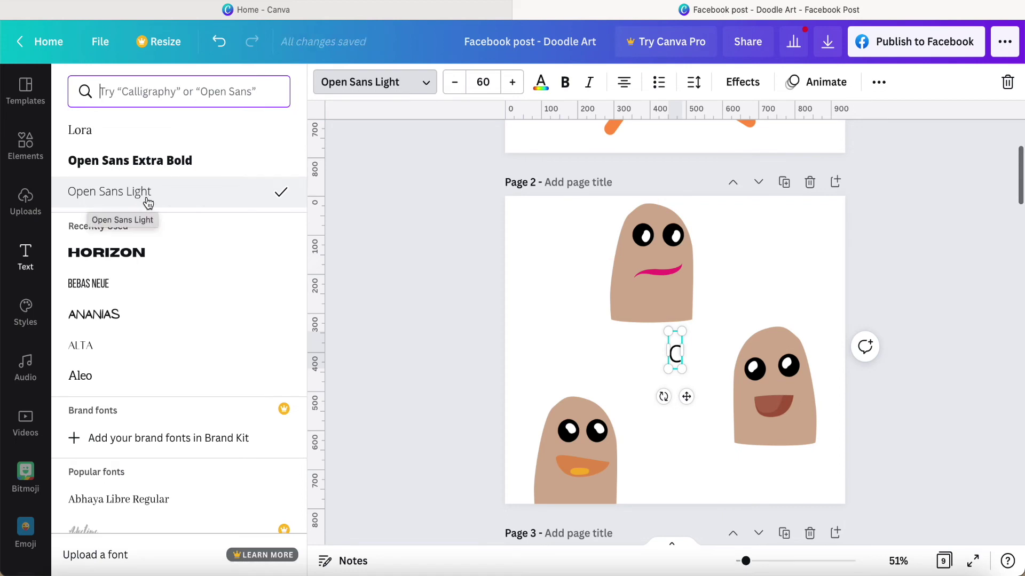
- Rotate the C about 45°, resize it to 27 × 69 and place it over the left eye
{"action": "left_click_drag", "start_coordinate": [664, 398], "coordinate": [712, 325]}
{"action": "left_click_drag", "start_coordinate": [683, 297], "coordinate": [631, 96]}
{"action": "left_click_drag", "start_coordinate": [594, 190], "coordinate": [598, 180]}
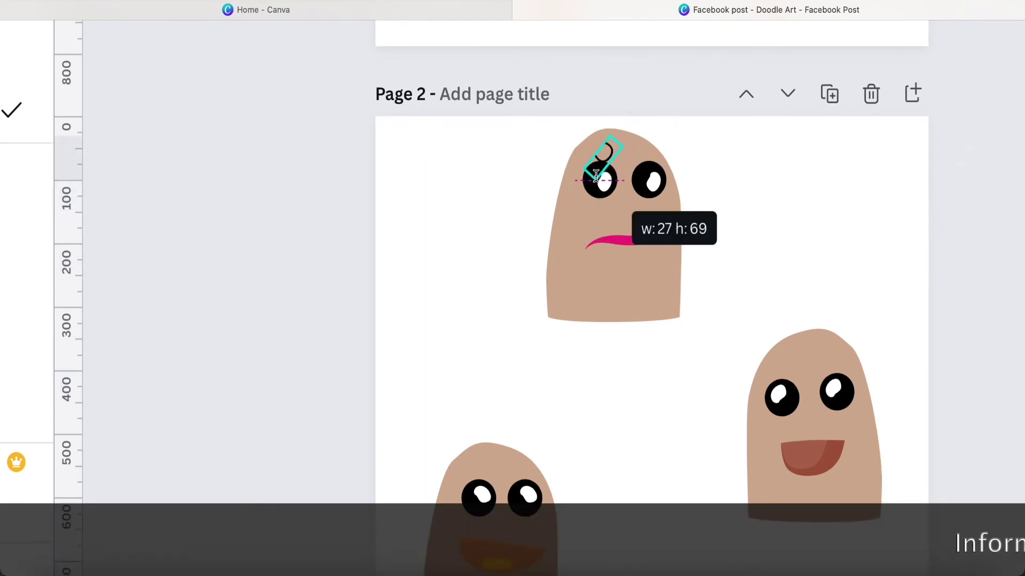
{"action": "left_click_drag", "start_coordinate": [631, 96], "coordinate": [631, 105]}
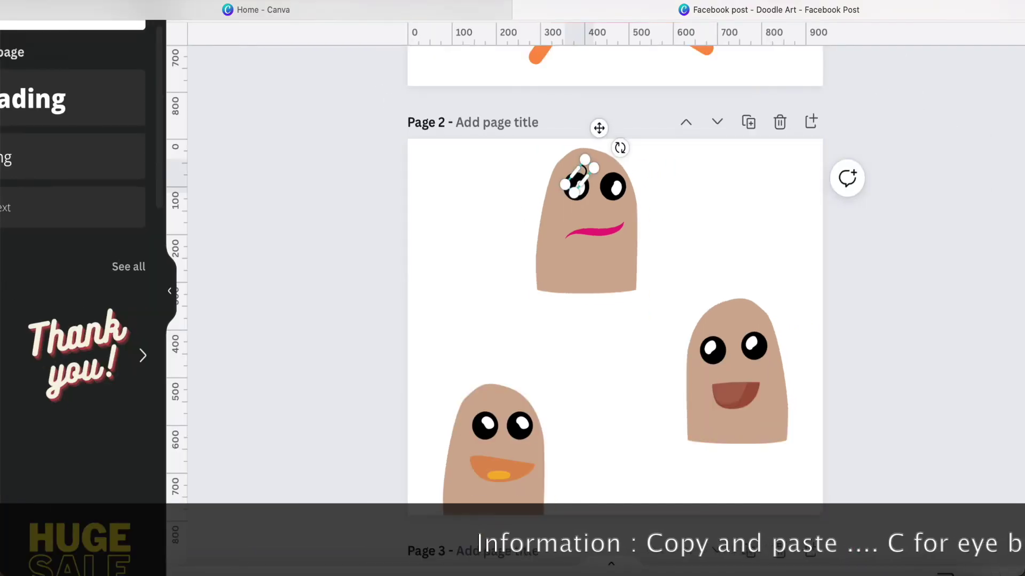
{"action": "left_click_drag", "start_coordinate": [598, 128], "coordinate": [598, 128]}
- Copy and paste the eyebrow arc, then fine-tune the upright eyebrow over the left eye
{"action": "right_click", "coordinate": [599, 128]}
{"action": "left_click", "coordinate": [656, 159]}
{"action": "key", "text": "super+v"}
{"action": "left_click_drag", "start_coordinate": [608, 134], "coordinate": [596, 129]}
{"action": "left_click", "coordinate": [681, 222]}
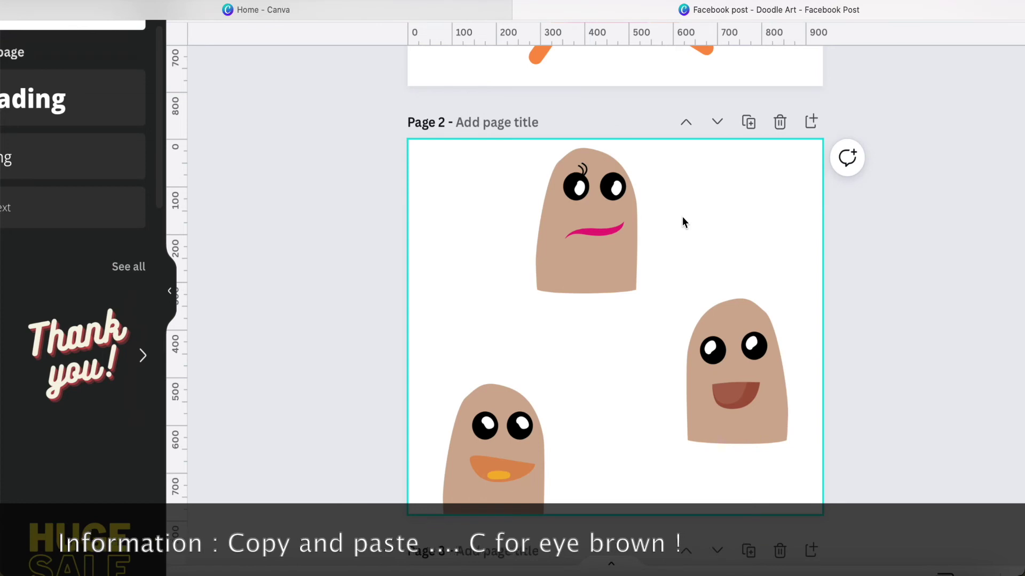
{"action": "left_click_drag", "start_coordinate": [568, 166], "coordinate": [578, 177]}
{"action": "mouse_move", "coordinate": [604, 138]}
{"action": "left_mouse_down"}
{"action": "mouse_move", "coordinate": [590, 133]}
{"action": "mouse_move", "coordinate": [612, 143]}
{"action": "mouse_move", "coordinate": [601, 131]}
{"action": "left_mouse_up"}
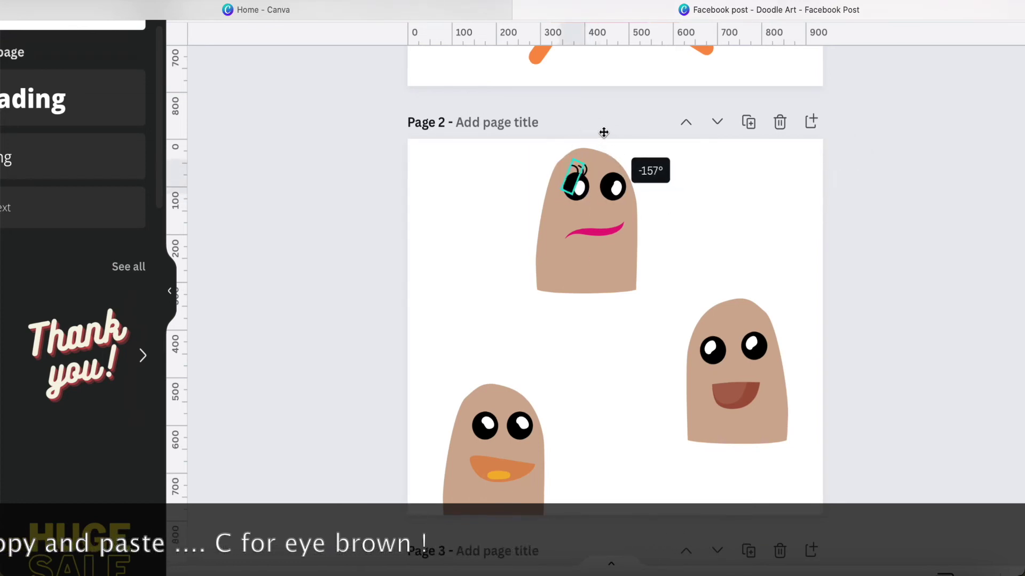
{"action": "left_click", "coordinate": [501, 229]}
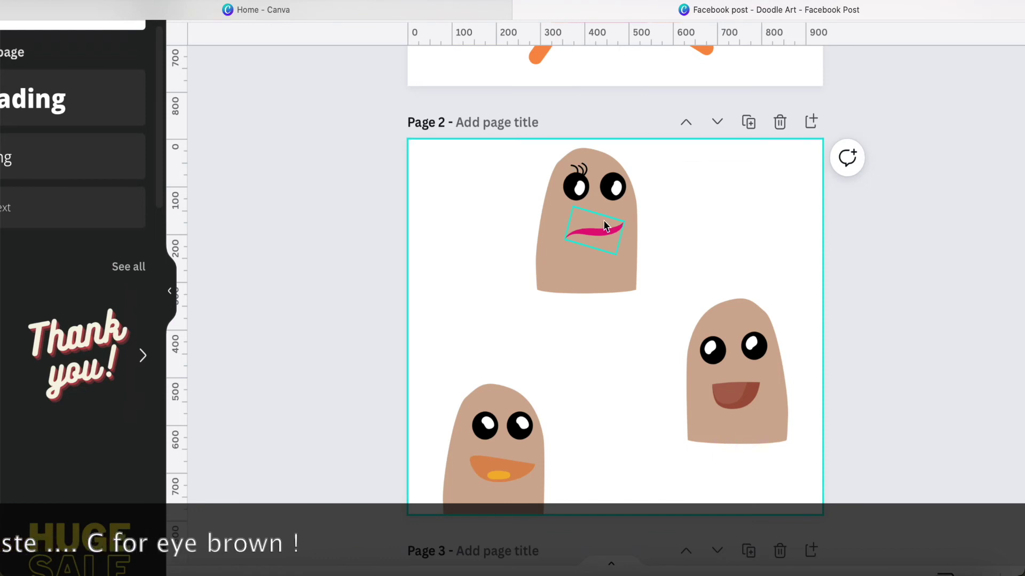
- Paste another eyebrow copy and move it over the right eye
{"action": "key", "text": "ctrl+v"}
{"action": "left_click_drag", "start_coordinate": [605, 138], "coordinate": [641, 129]}
{"action": "left_click", "coordinate": [663, 235]}
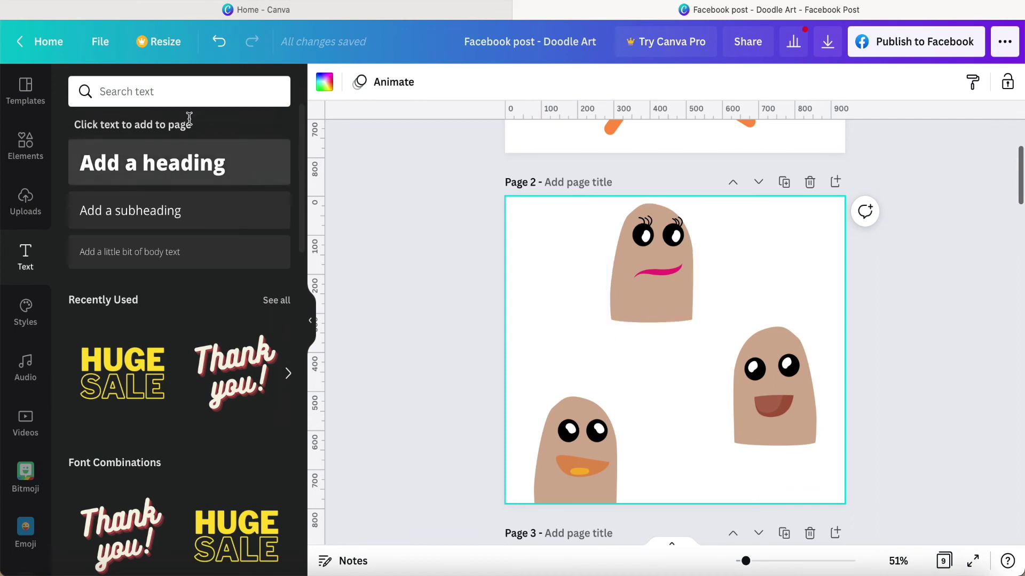
- Search the graphic elements for 'shapes shadow'
{"action": "left_click", "coordinate": [171, 94]}
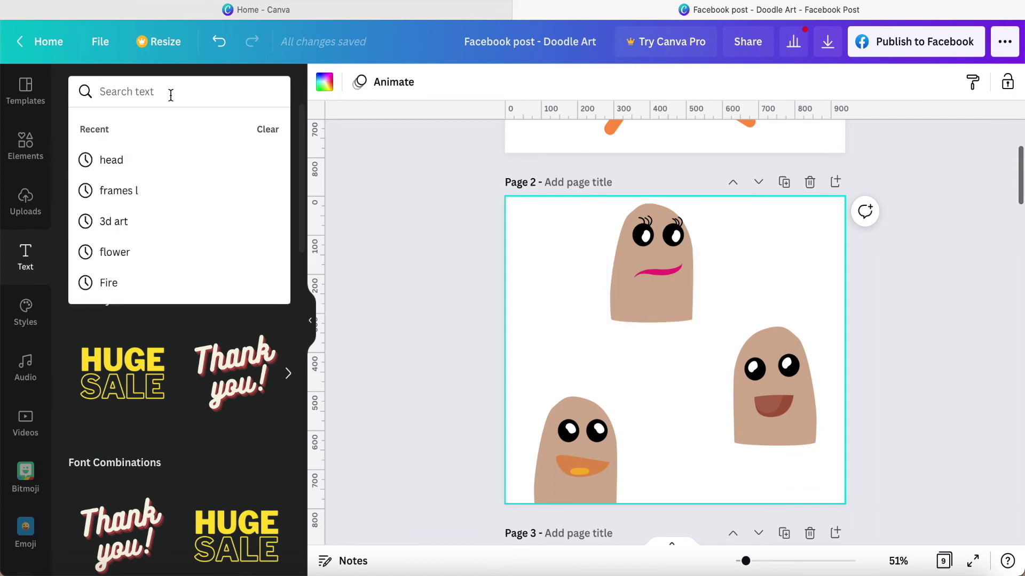
{"action": "type", "text": "shape shadow"}
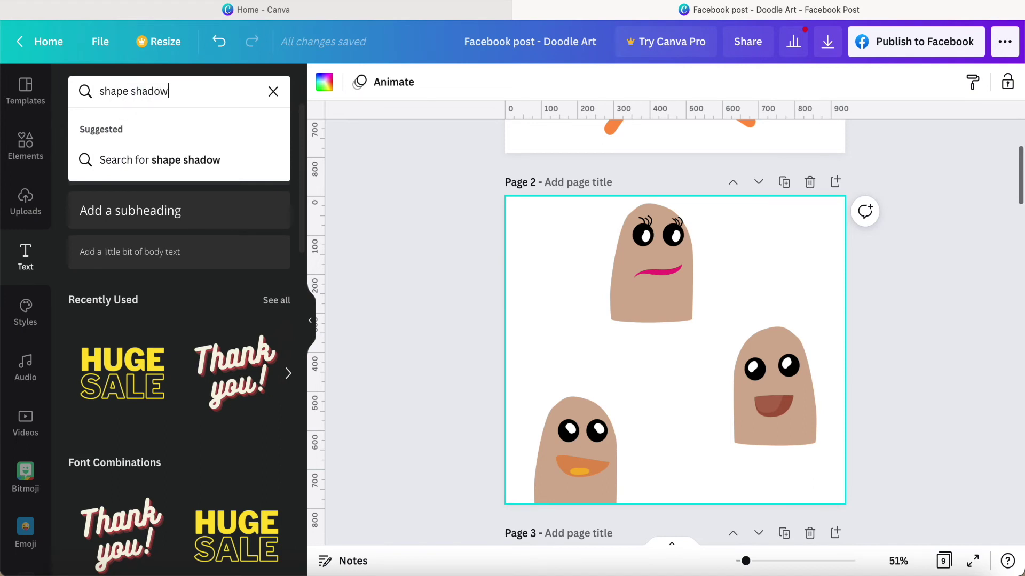
{"action": "key", "text": "Return"}
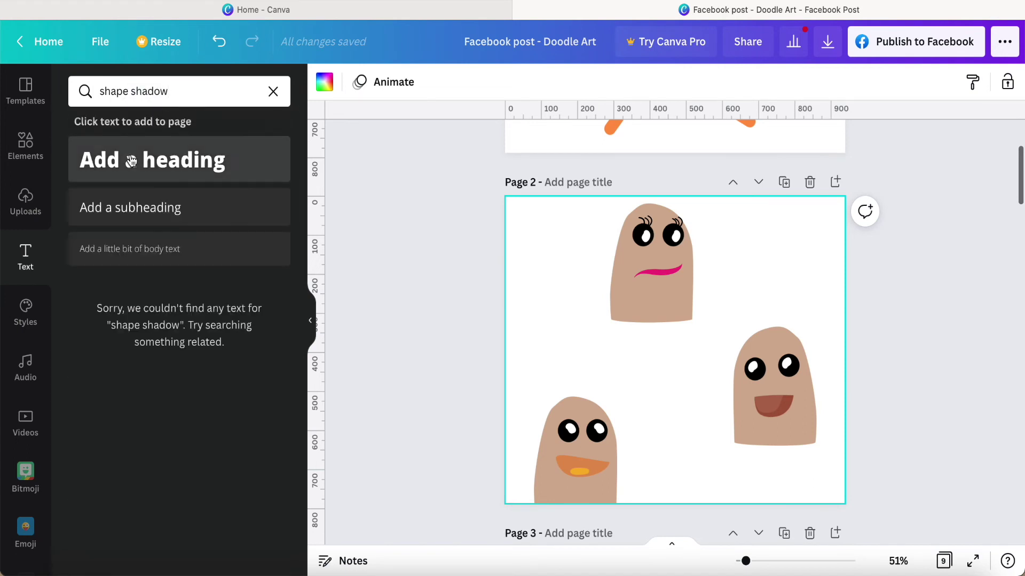
{"action": "left_click", "coordinate": [25, 145]}
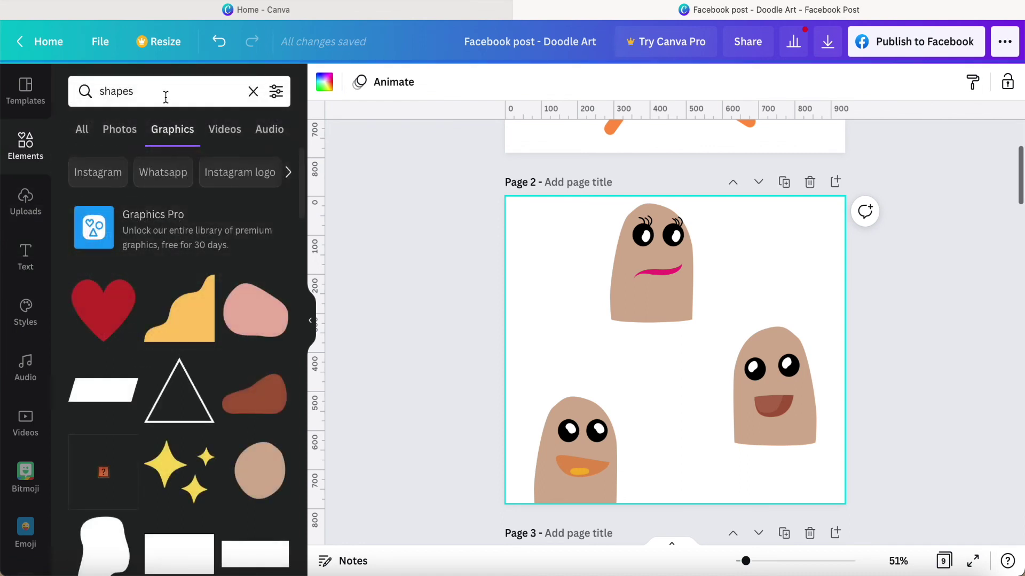
{"action": "left_click", "coordinate": [166, 97]}
{"action": "type", "text": "shadow"}
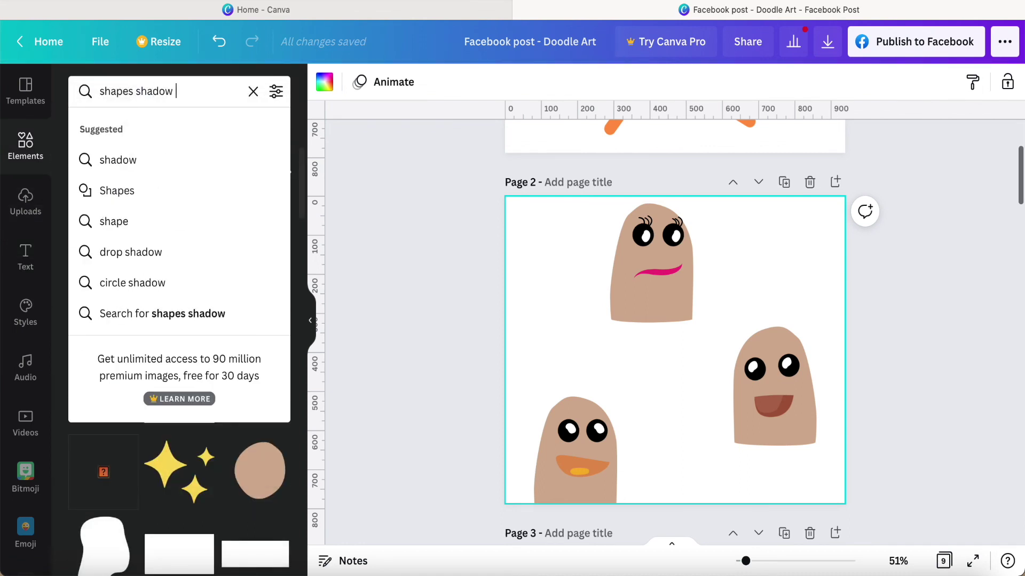
{"action": "key", "text": "Return"}
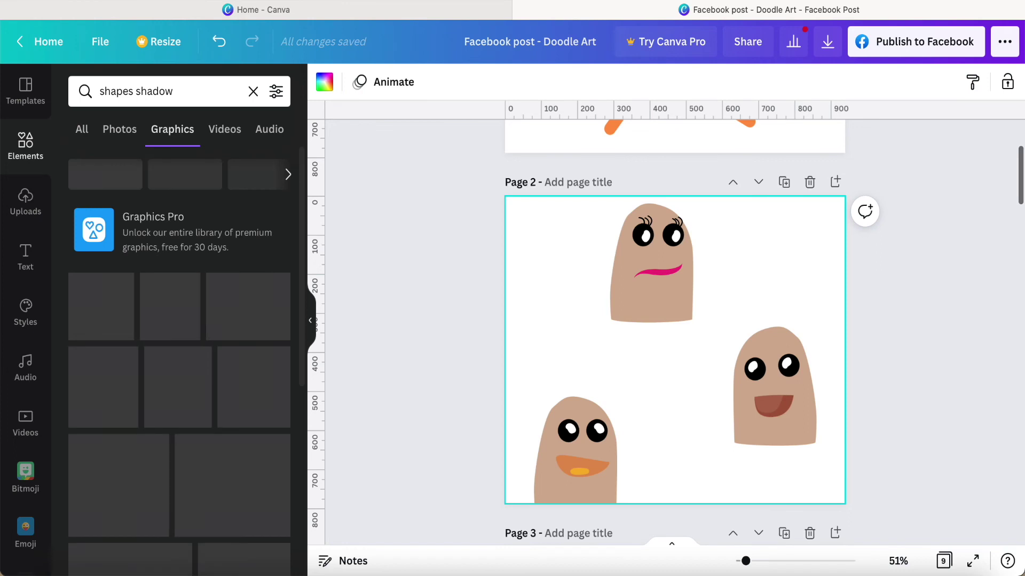
- Add the white shadow rectangle and place it under the top character
{"action": "scroll", "coordinate": [178, 336], "scroll_direction": "down", "scroll_amount": 3}
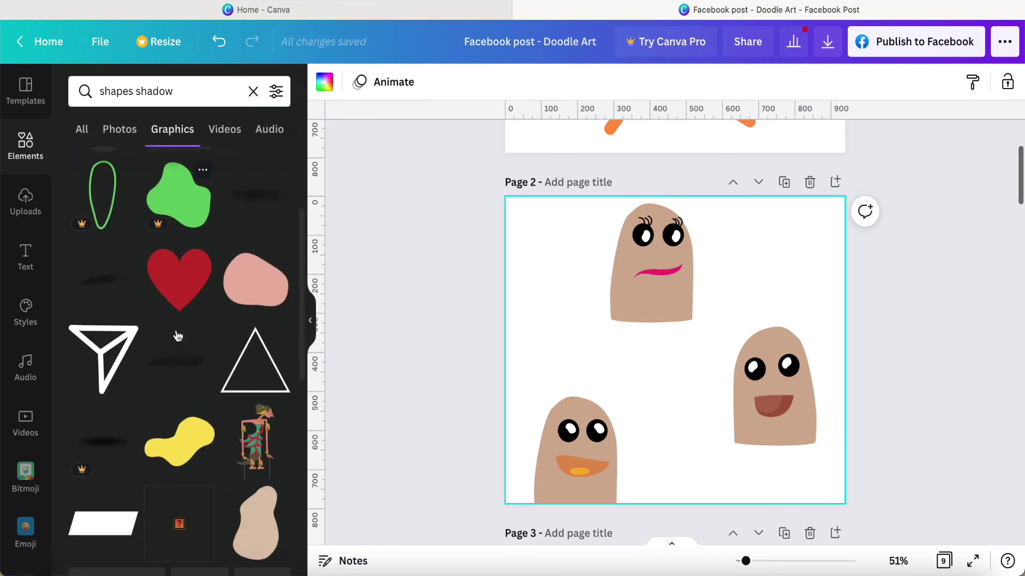
{"action": "scroll", "coordinate": [165, 347], "scroll_direction": "down", "scroll_amount": 4}
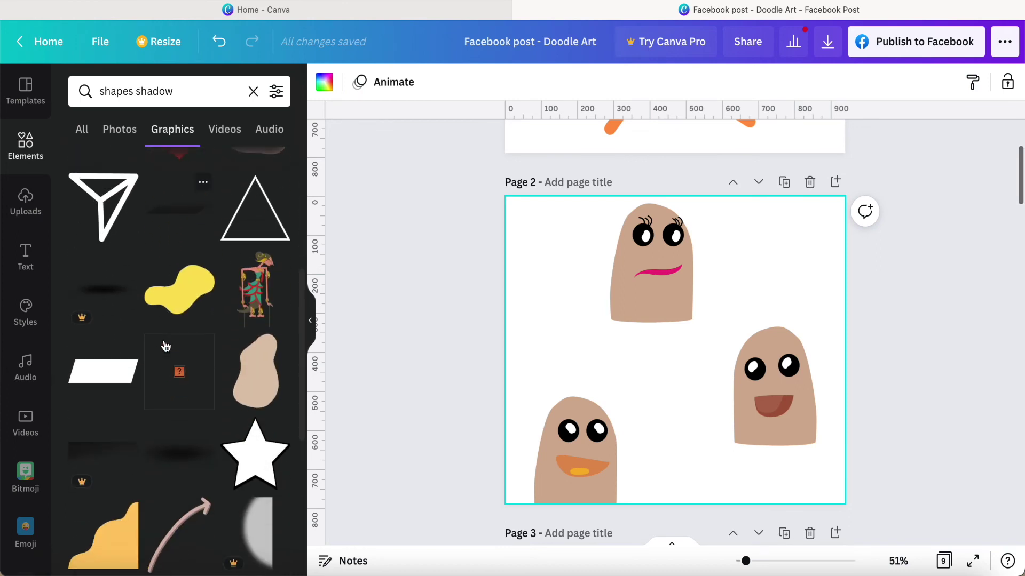
{"action": "scroll", "coordinate": [166, 347], "scroll_direction": "down", "scroll_amount": 4}
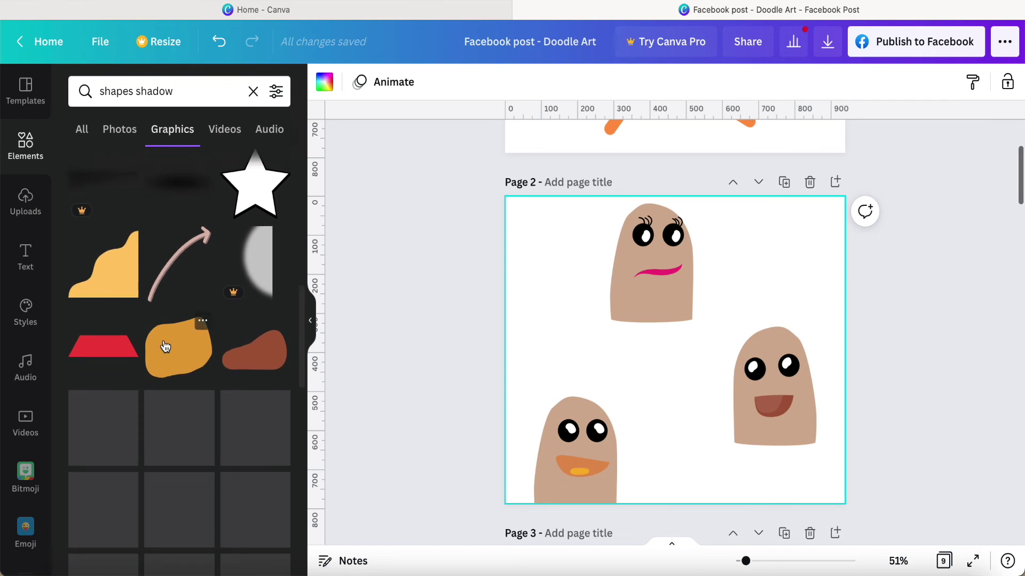
{"action": "scroll", "coordinate": [166, 346], "scroll_direction": "down", "scroll_amount": 4}
{"action": "scroll", "coordinate": [165, 347], "scroll_direction": "down", "scroll_amount": 4}
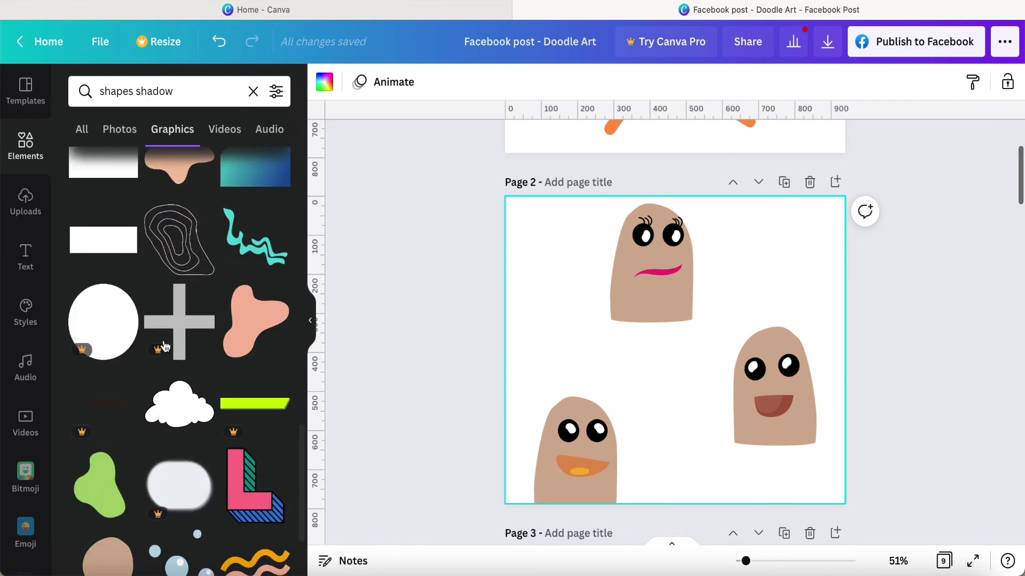
{"action": "left_click", "coordinate": [105, 249]}
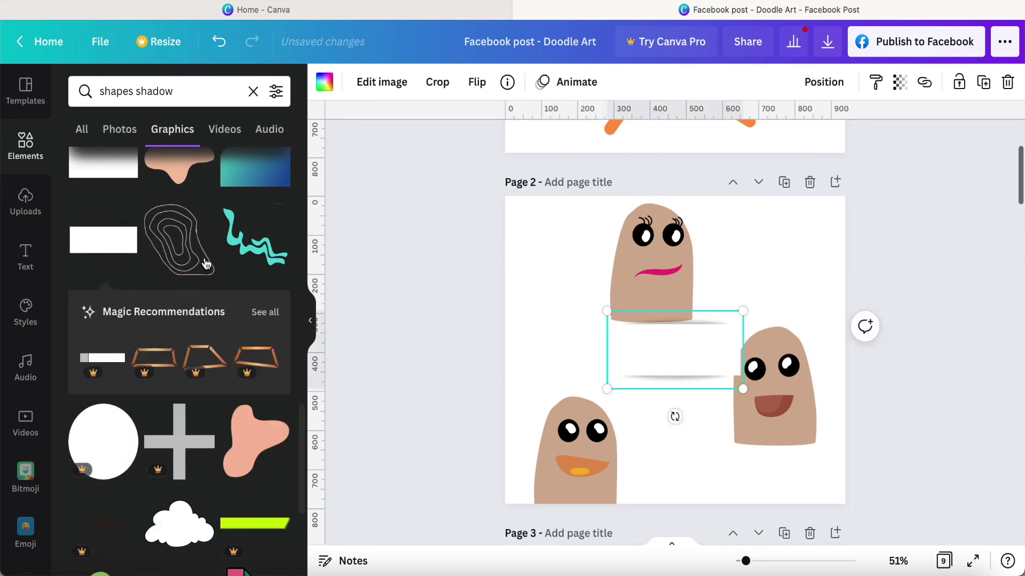
{"action": "left_click_drag", "start_coordinate": [672, 348], "coordinate": [647, 323]}
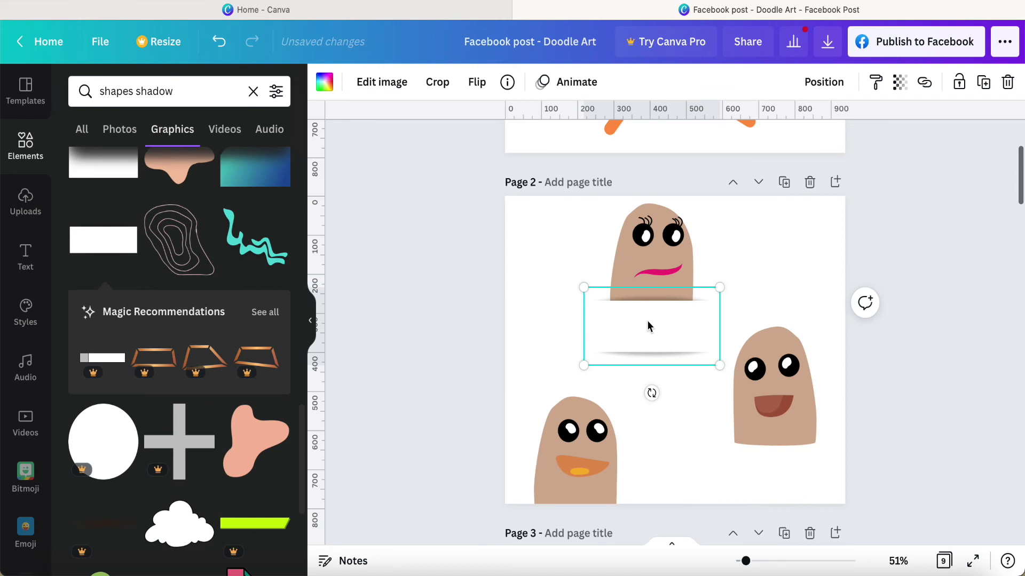
- Duplicate the shadow rectangle and move the copy under the right character
{"action": "key", "text": "super+d"}
{"action": "left_click_drag", "start_coordinate": [649, 326], "coordinate": [760, 440]}
{"action": "left_click", "coordinate": [880, 321]}
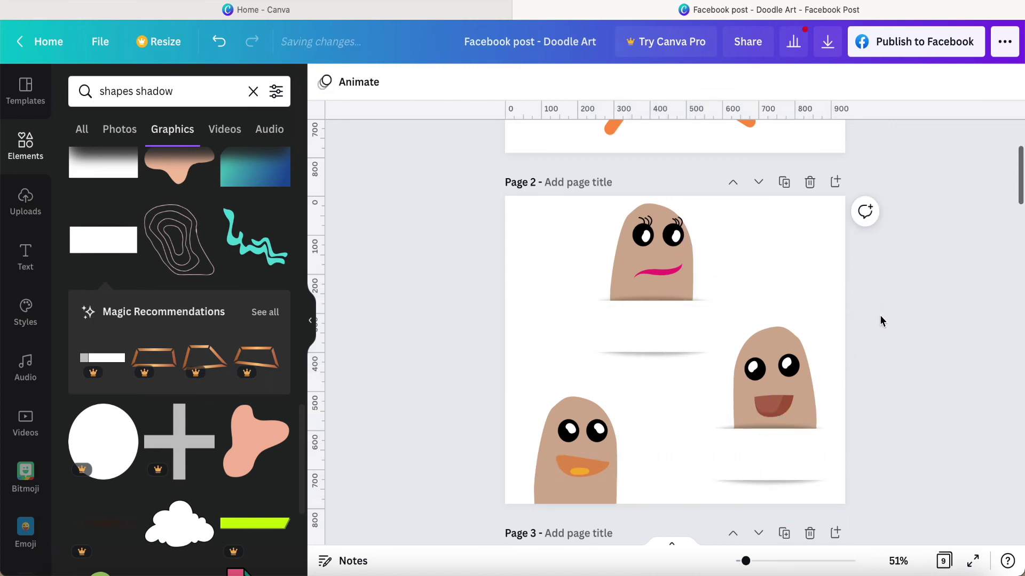
- Scroll down through pages 4 and 5, then back up to the pink bird on page 1
{"action": "scroll", "coordinate": [436, 367], "scroll_direction": "down", "scroll_amount": 15}
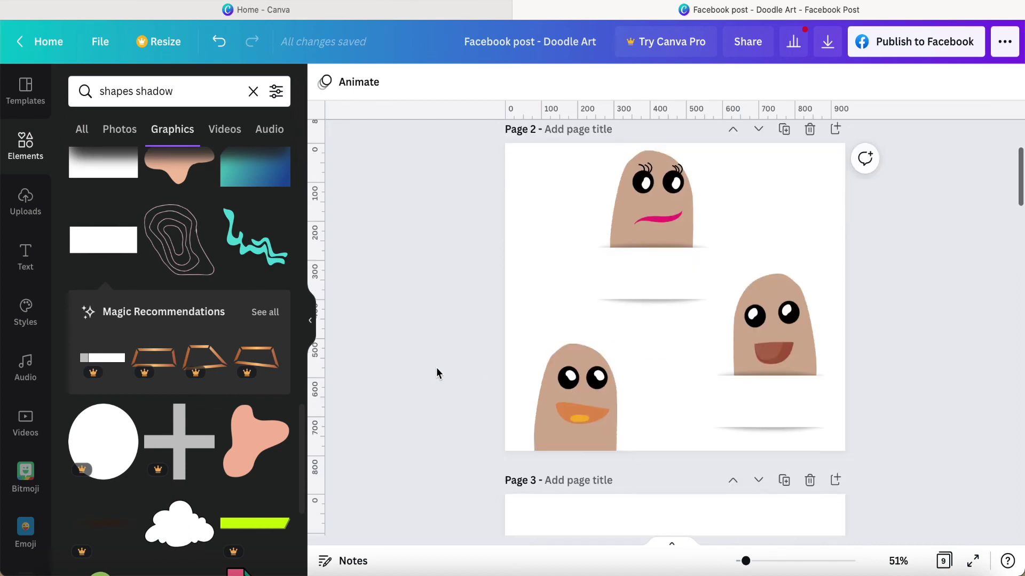
{"action": "scroll", "coordinate": [436, 367], "scroll_direction": "down", "scroll_amount": 2}
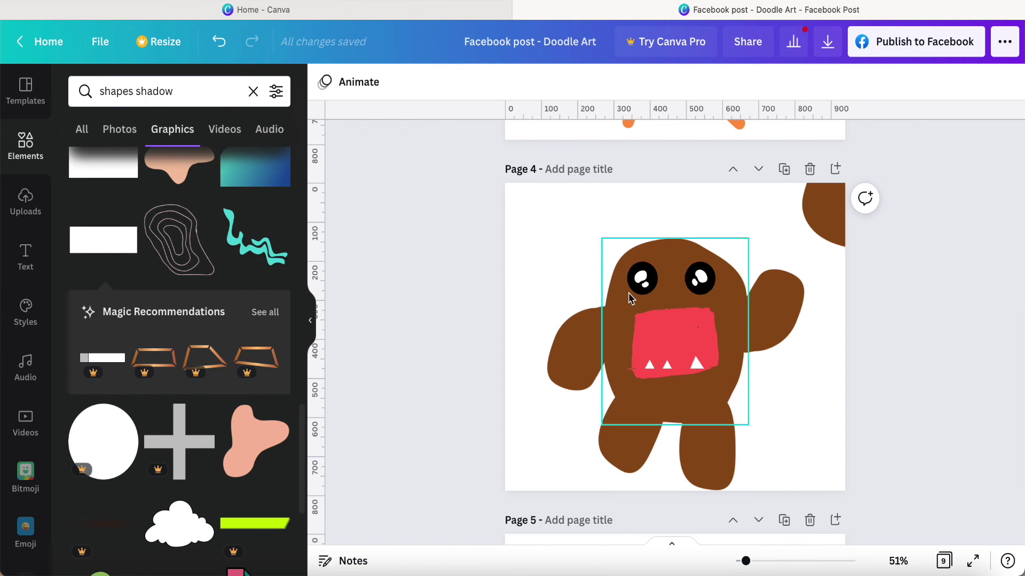
{"action": "scroll", "coordinate": [543, 304], "scroll_direction": "down", "scroll_amount": 10}
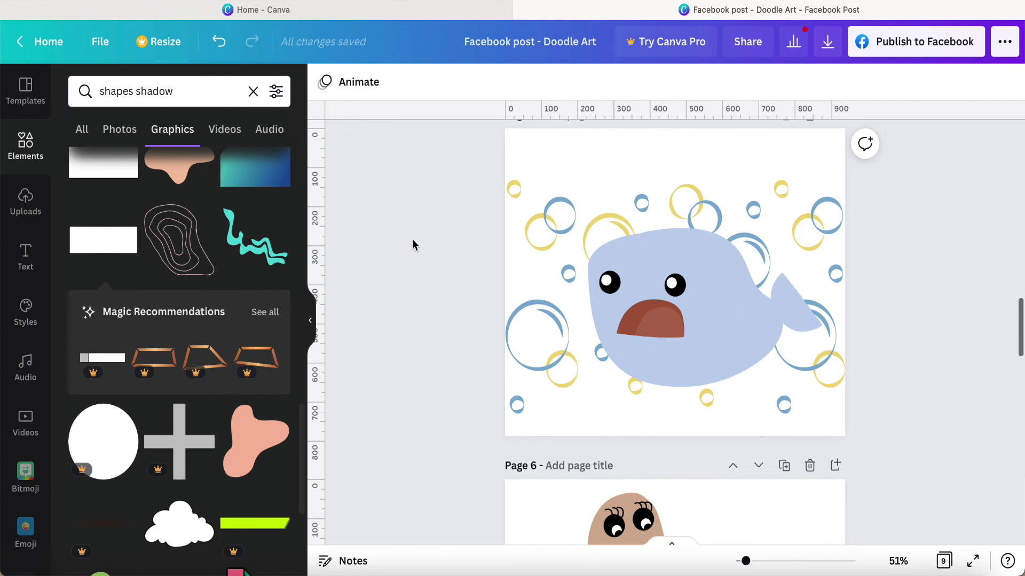
{"action": "scroll", "coordinate": [414, 244], "scroll_direction": "up", "scroll_amount": 15}
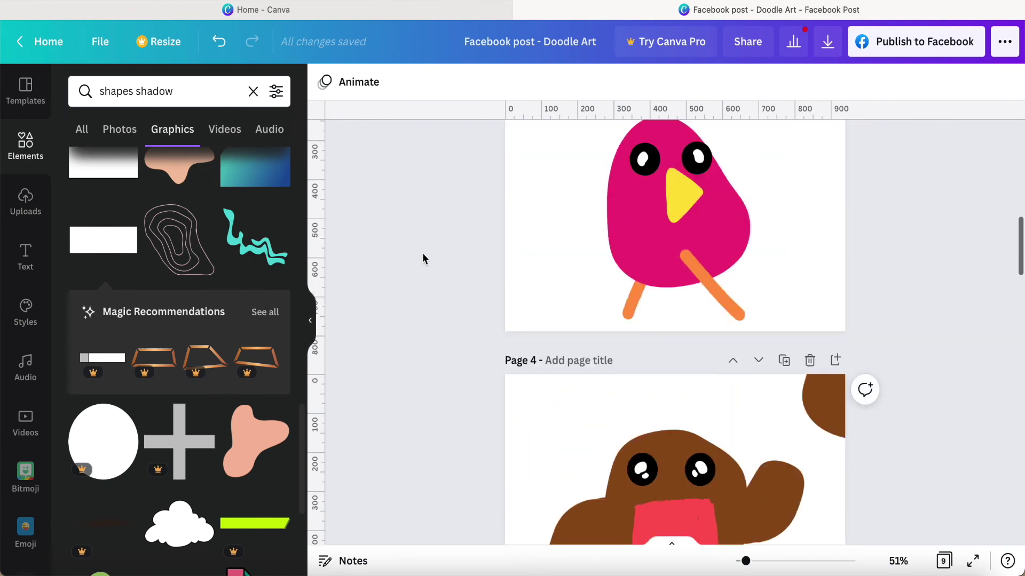
{"action": "scroll", "coordinate": [423, 259], "scroll_direction": "up", "scroll_amount": 12}
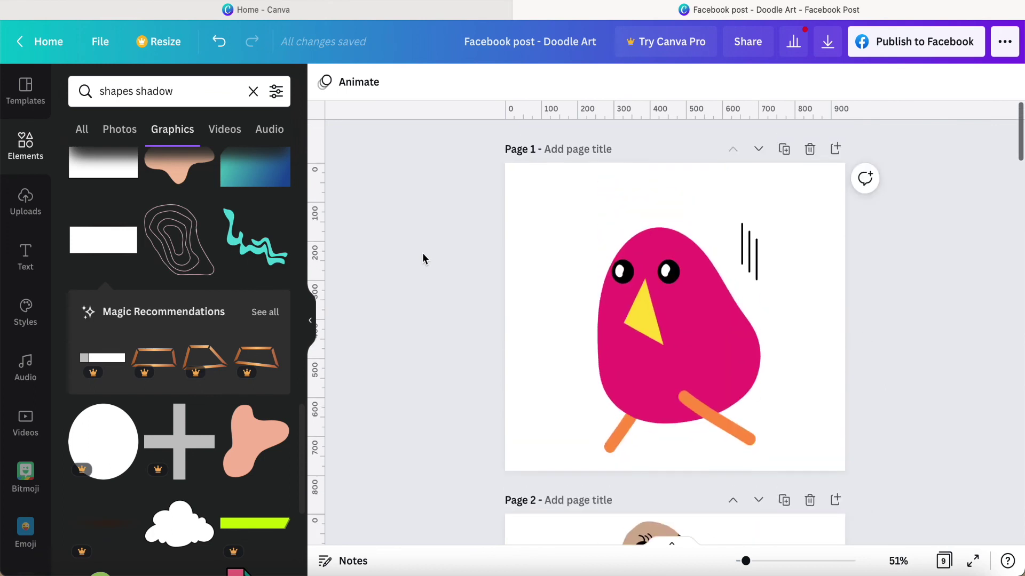